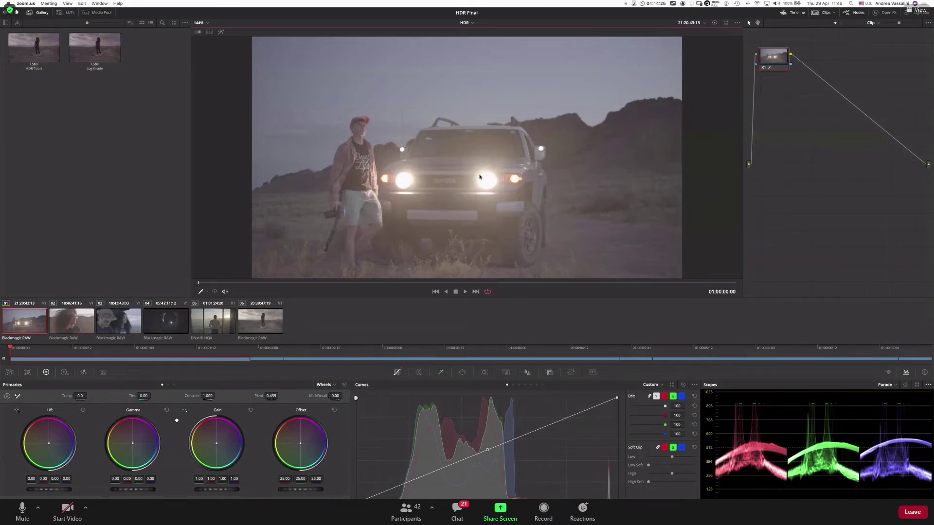
Step: Undo the last node change and restore the default interface layout with the video scopes shown
left_click(772, 207)
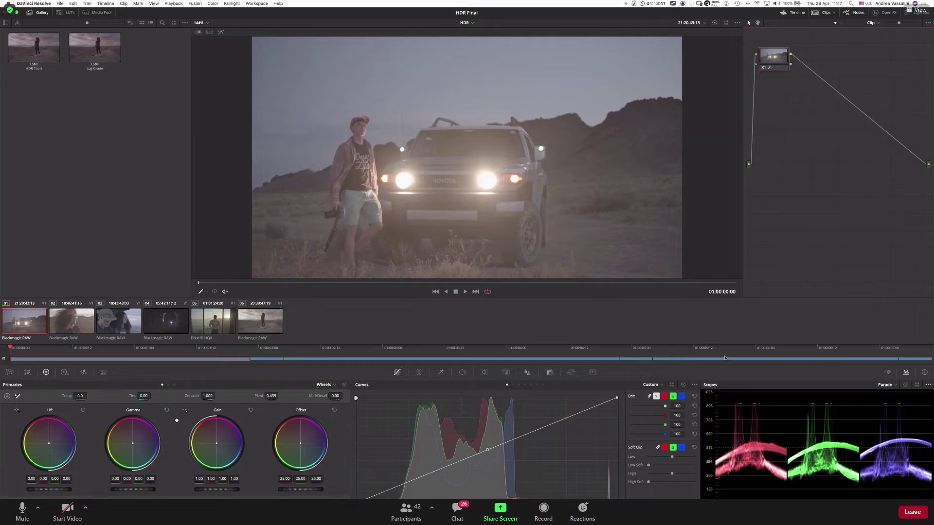
key("super+z")
left_click(256, 4)
left_click(291, 108)
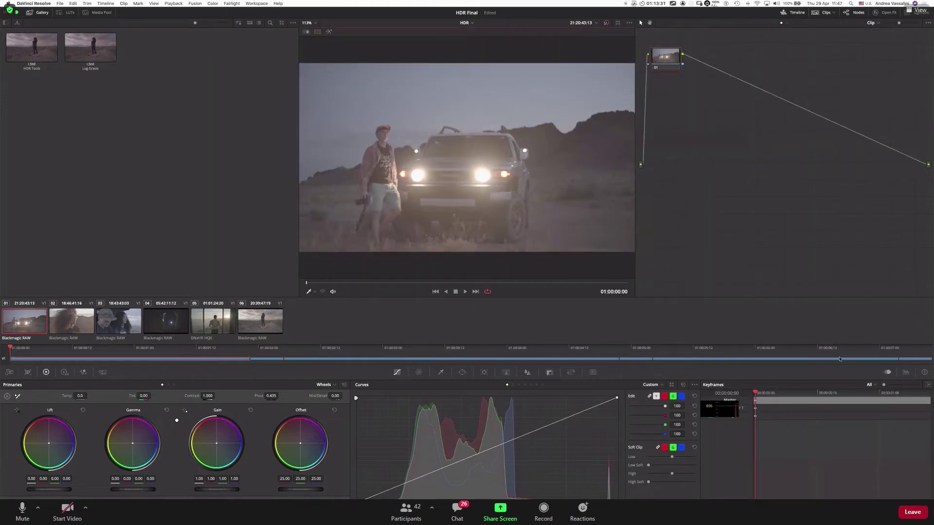
left_click(907, 372)
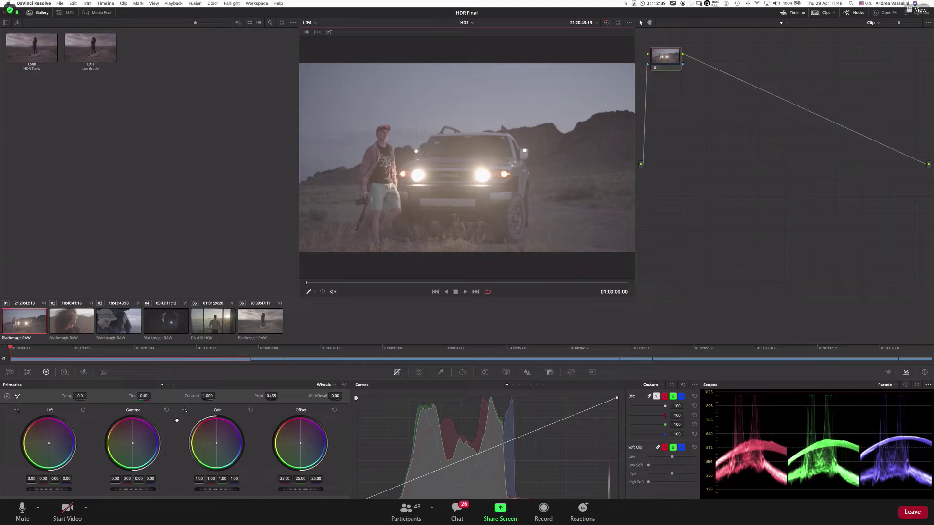
Step: Set the project's Camera RAW profile to Blackmagic RAW, decode it using Project, choose its gamma and save the settings
left_click_drag(669, 62, 699, 72)
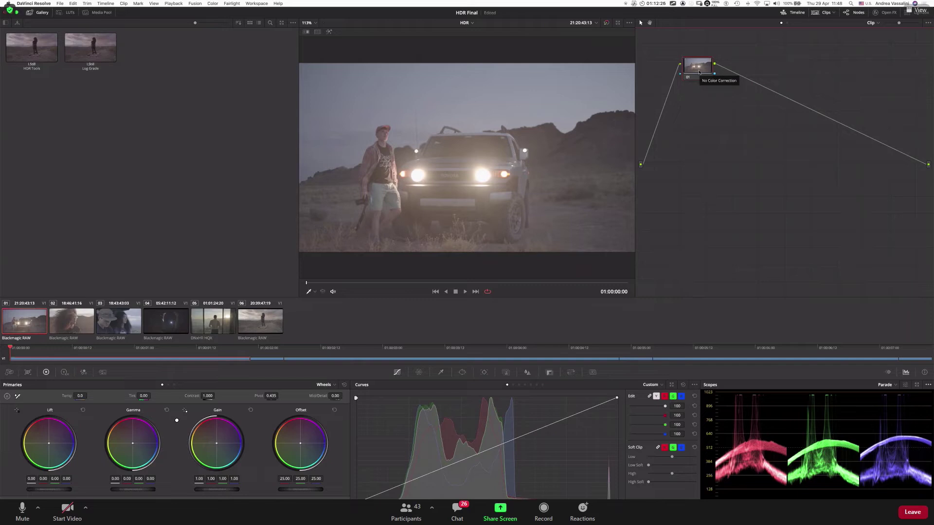
key("shift+super+comma")
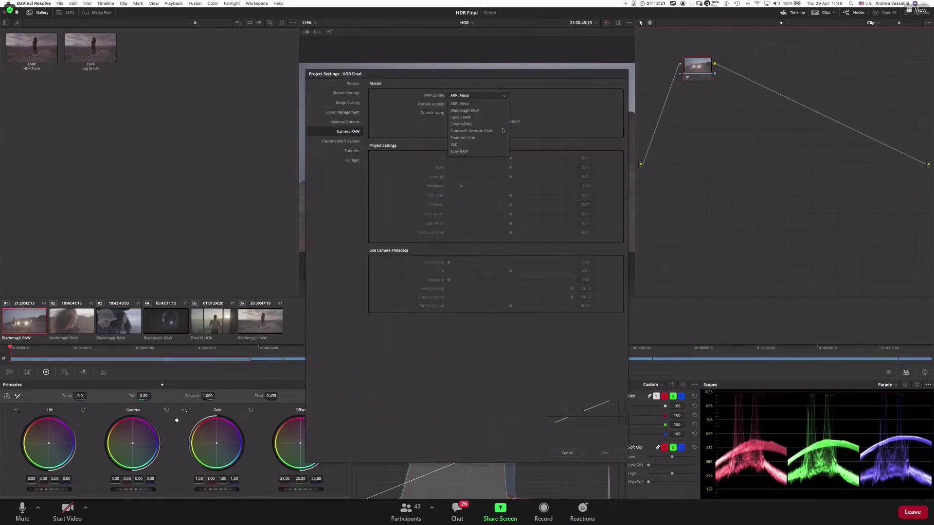
left_click(501, 113)
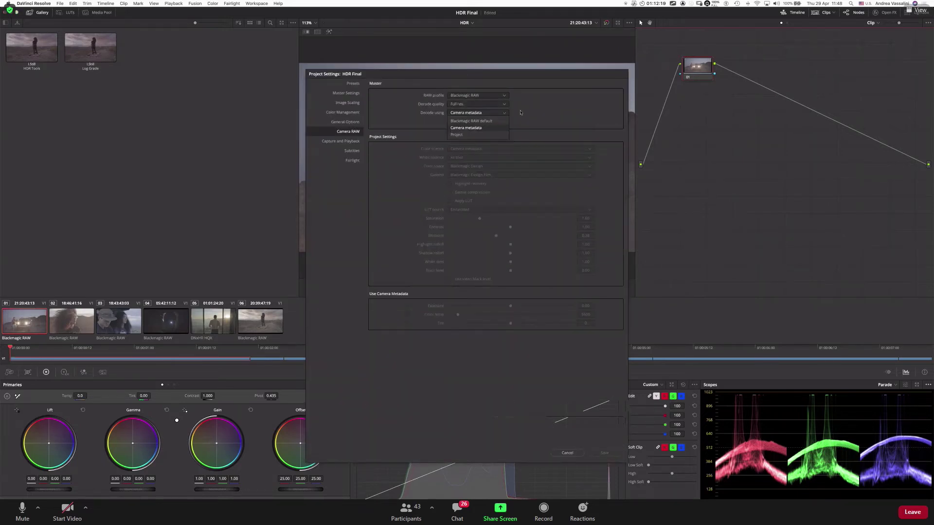
left_click(487, 134)
left_click(590, 176)
scroll(560, 214, "down", 3)
left_click(562, 211)
left_click(605, 453)
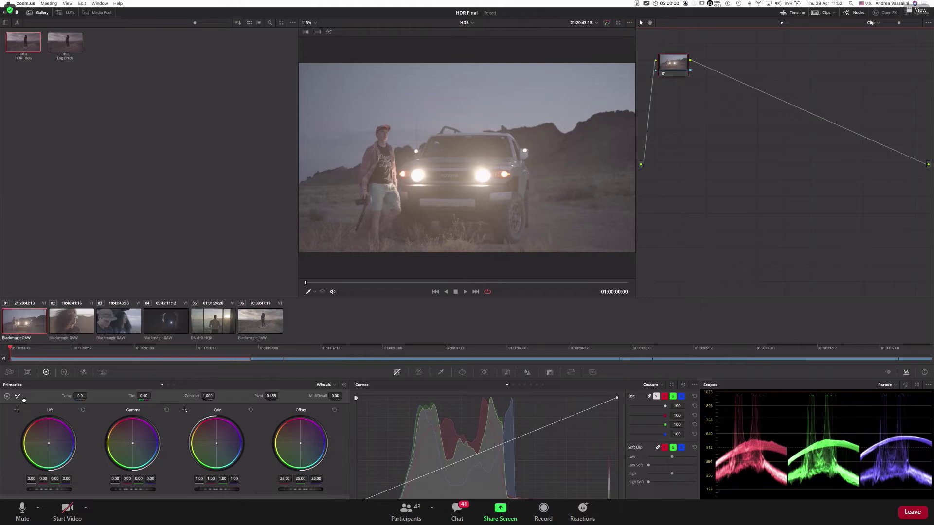
Step: Try the HDR ST 2084 LUT "Gamma 2.4 to HDR 1000 nits" on node 01 and undo it
right_click(679, 73)
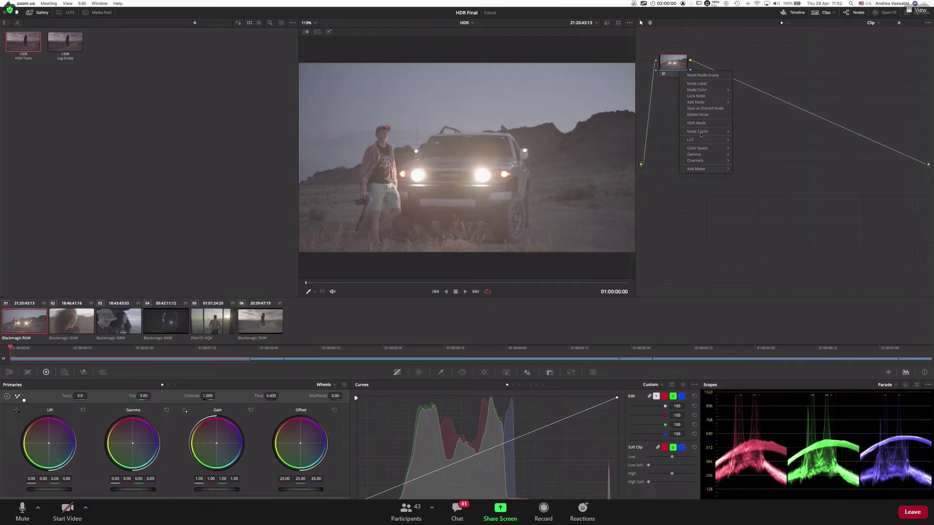
right_click(672, 71)
mouse_move(685, 137)
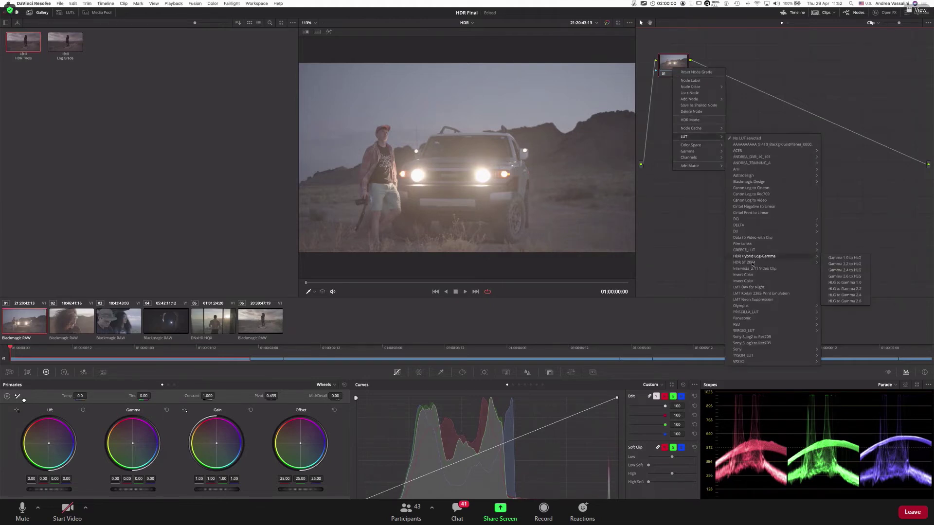
mouse_move(753, 263)
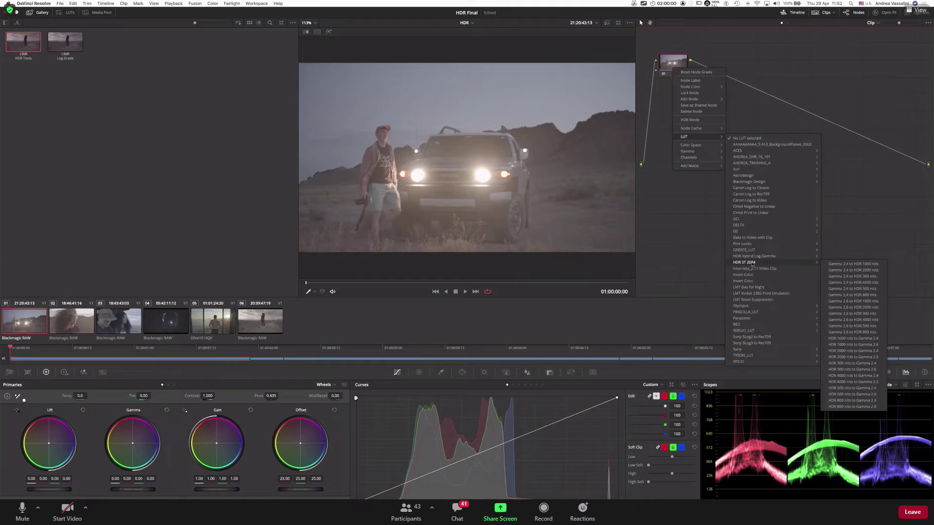
left_click(880, 266)
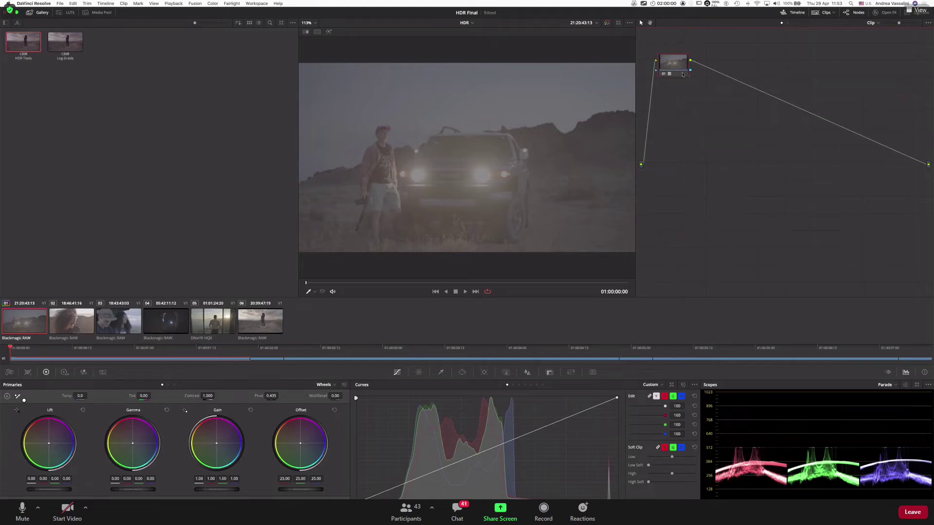
key("super+z")
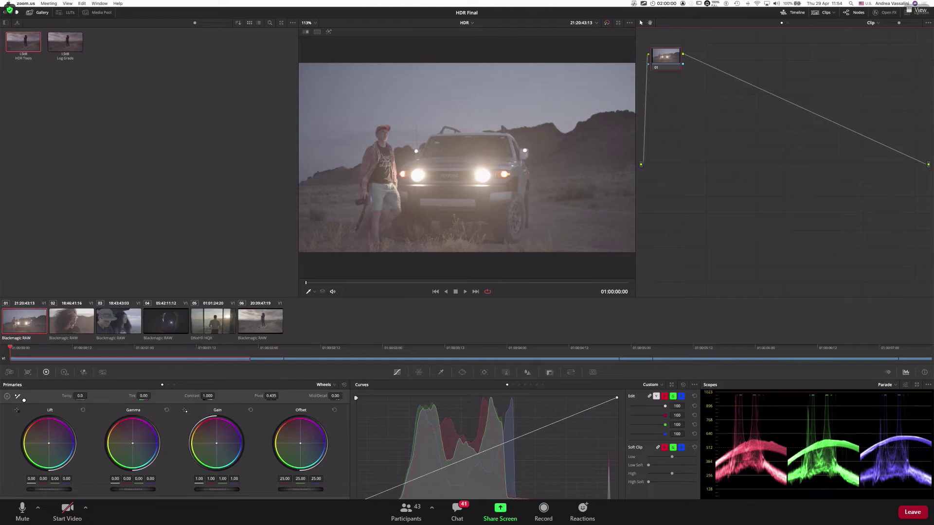
Step: Reposition node 01 slightly and apply the Color Space Transform effect to it
left_click(673, 58)
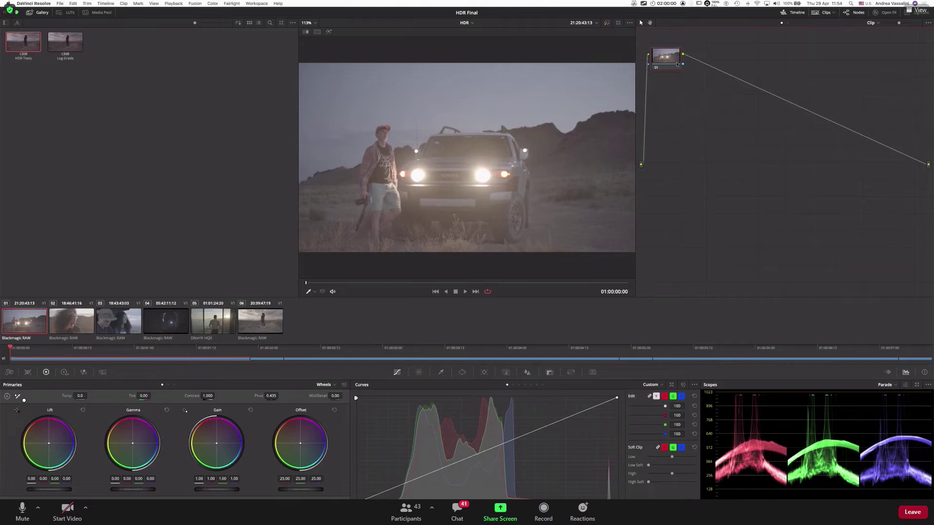
left_click_drag(673, 58, 680, 65)
left_click(883, 13)
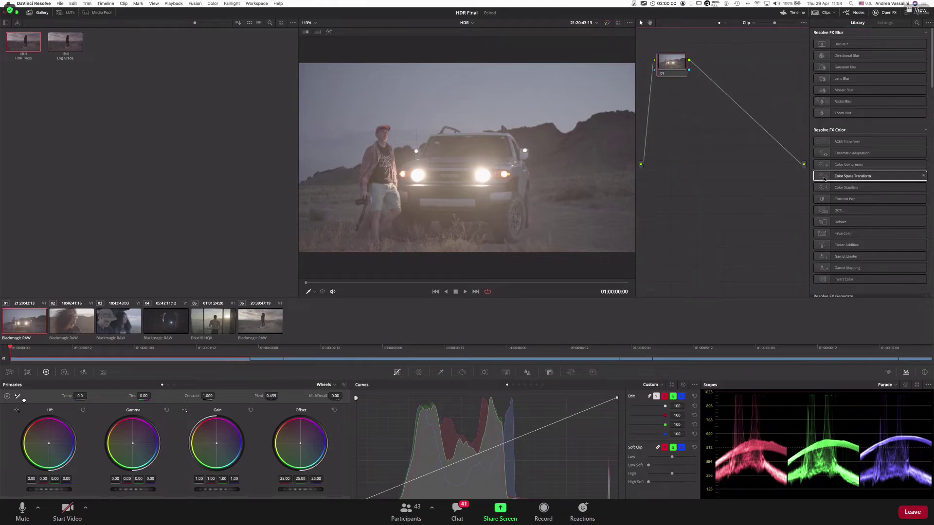
left_click_drag(824, 178, 668, 67)
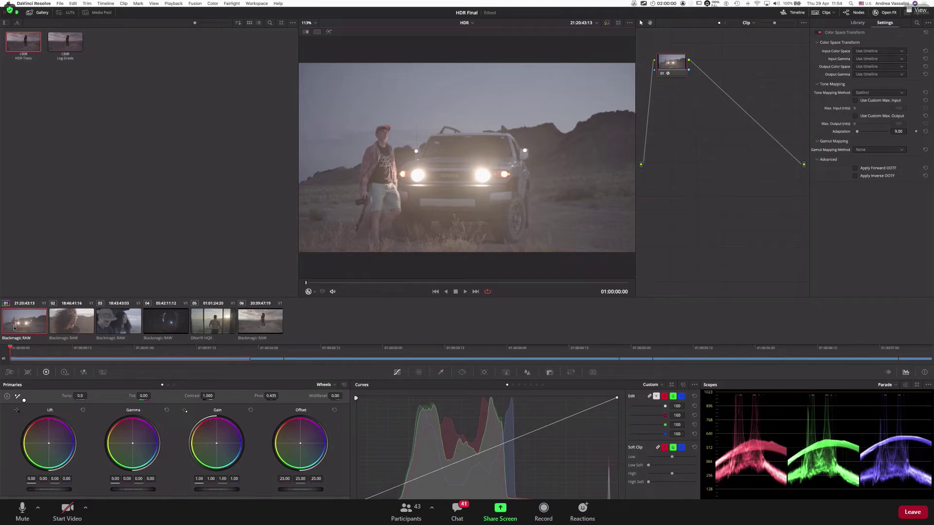
Step: Set the transform's input color space and input gamma on node 01 to Blackmagic Design Pocket 4K Film Gen 4
left_click(887, 51)
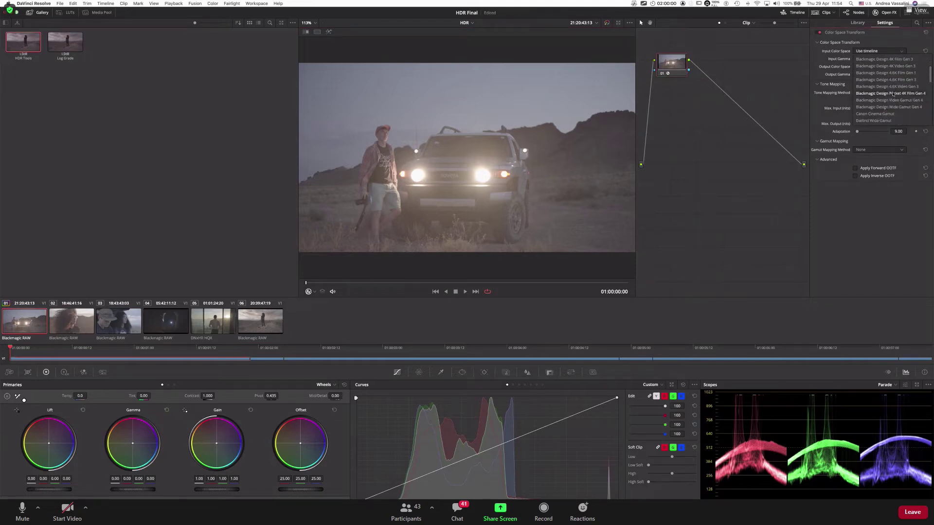
left_click(893, 94)
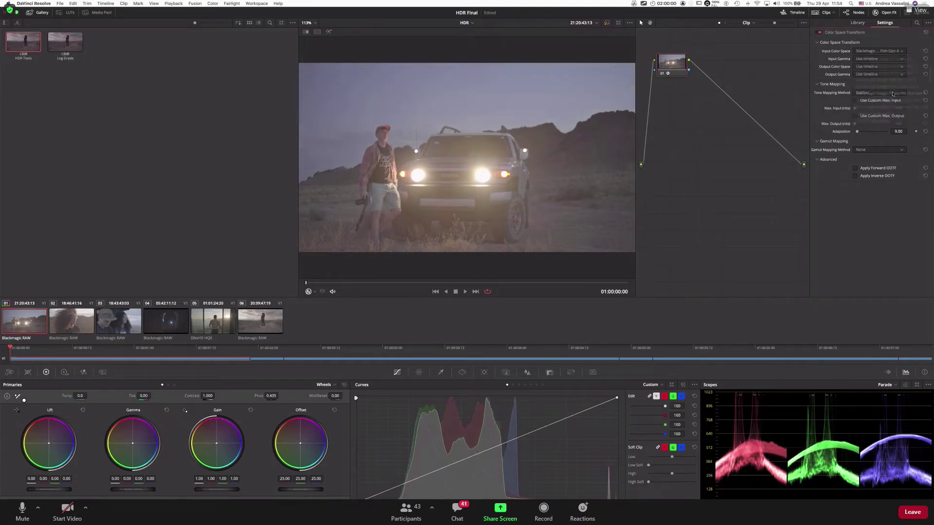
left_click(887, 59)
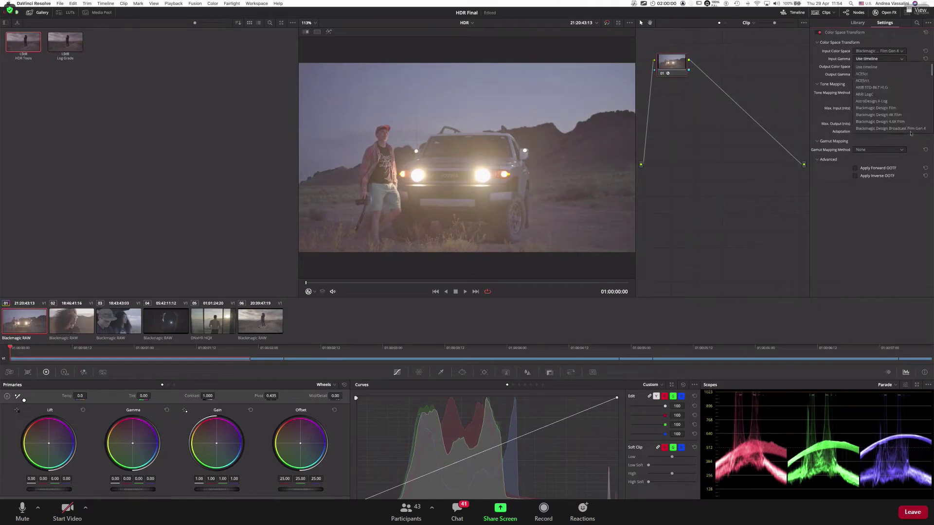
scroll(906, 100, "up", 3)
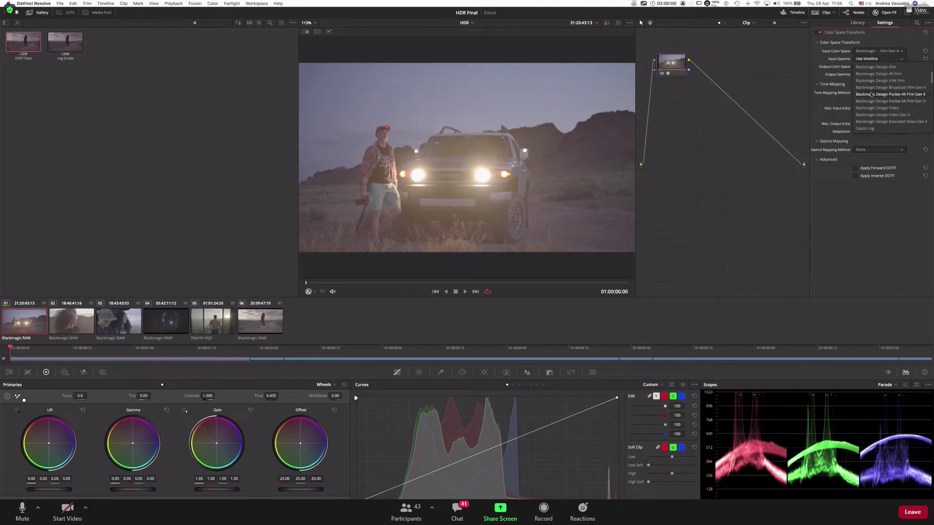
left_click(915, 95)
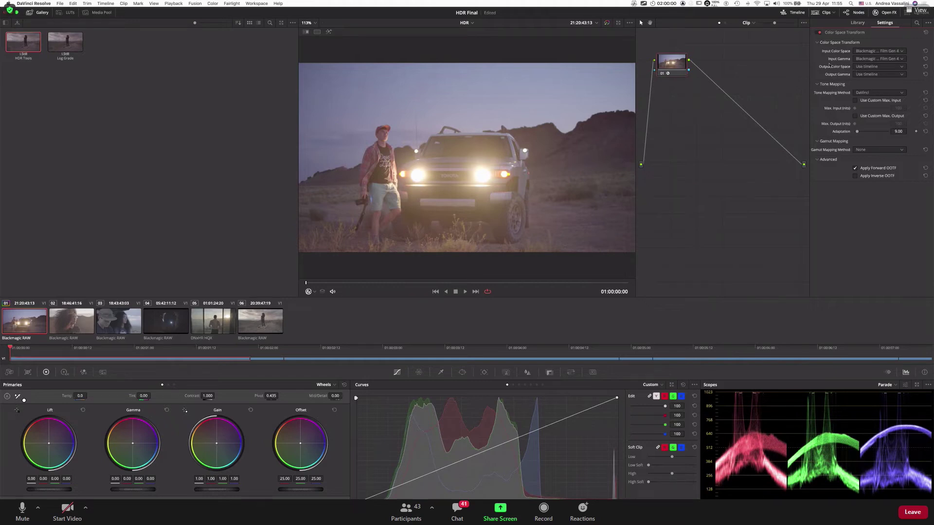
Step: Set node 01's output color space to DaVinci Wide Gamut and its output gamma to DaVinci Intermediate
left_click(870, 68)
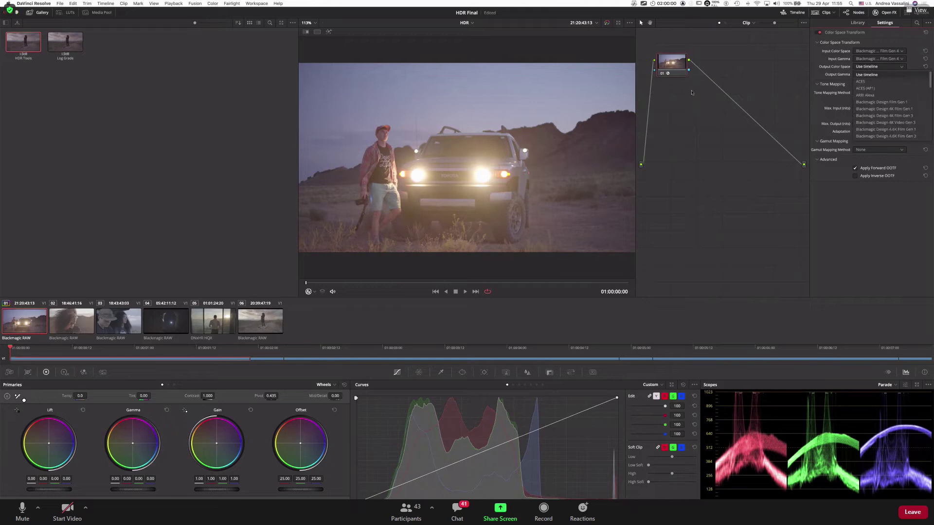
scroll(887, 136, "down", 5)
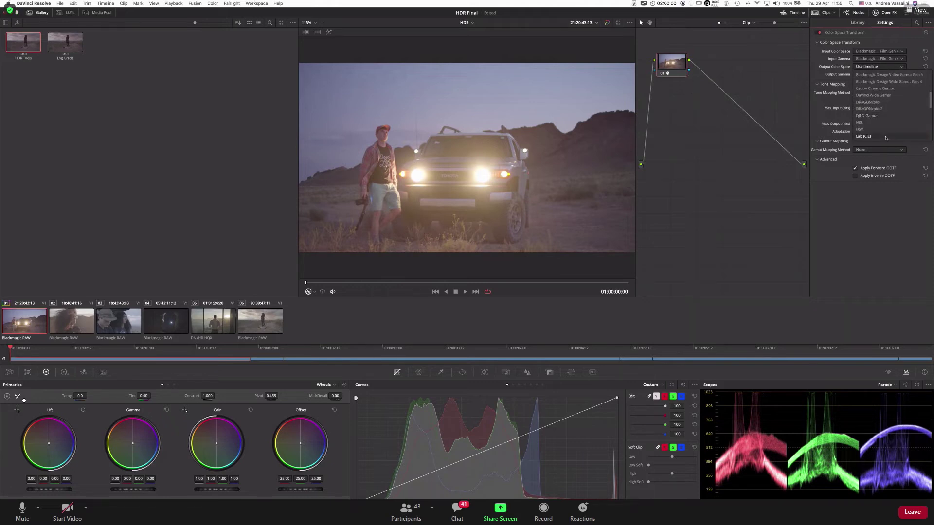
left_click(887, 96)
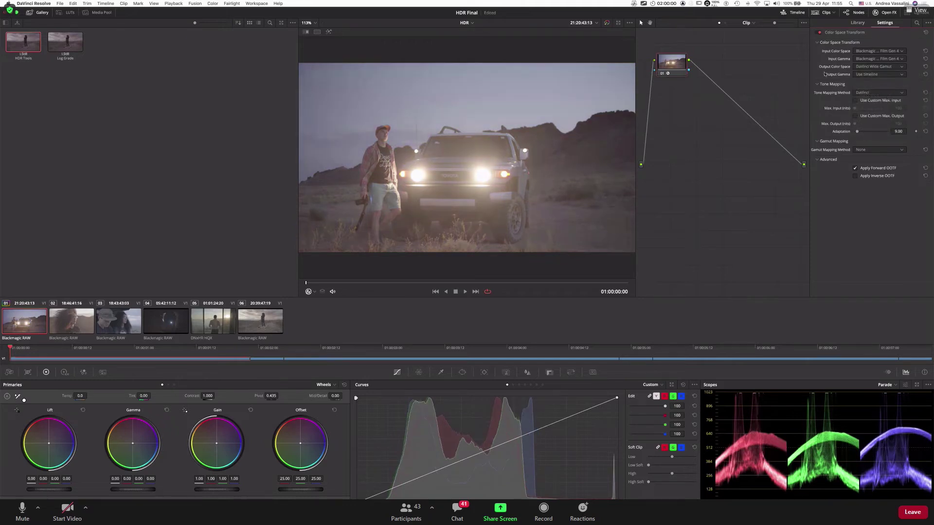
left_click(883, 75)
scroll(893, 131, "down", 3)
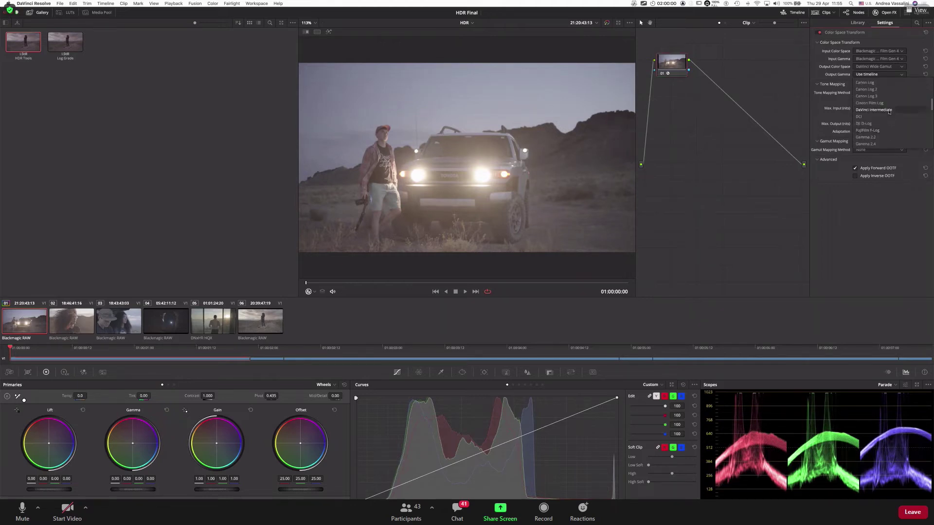
left_click(889, 111)
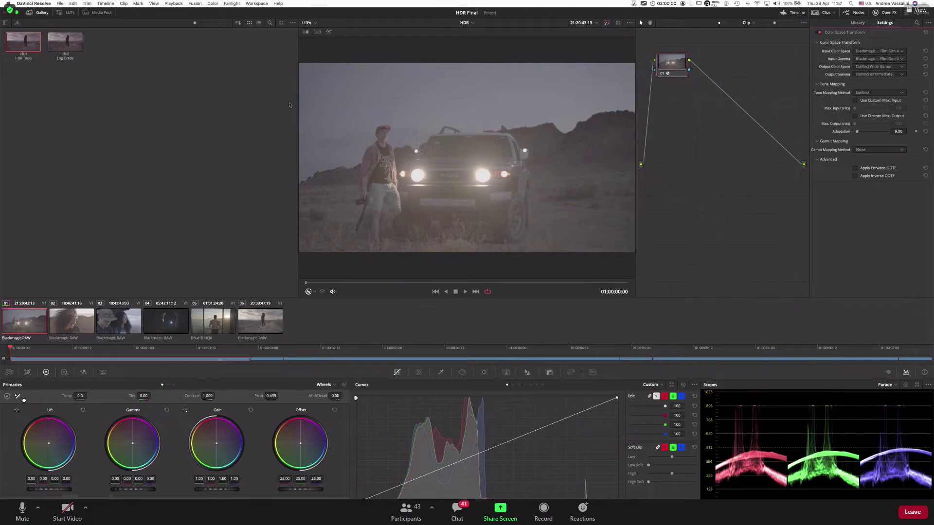
Step: Enlarge the node graph area, add a serial node 02 well apart from node 01 and apply Color Space Transform to it
left_click_drag(299, 107, 172, 108)
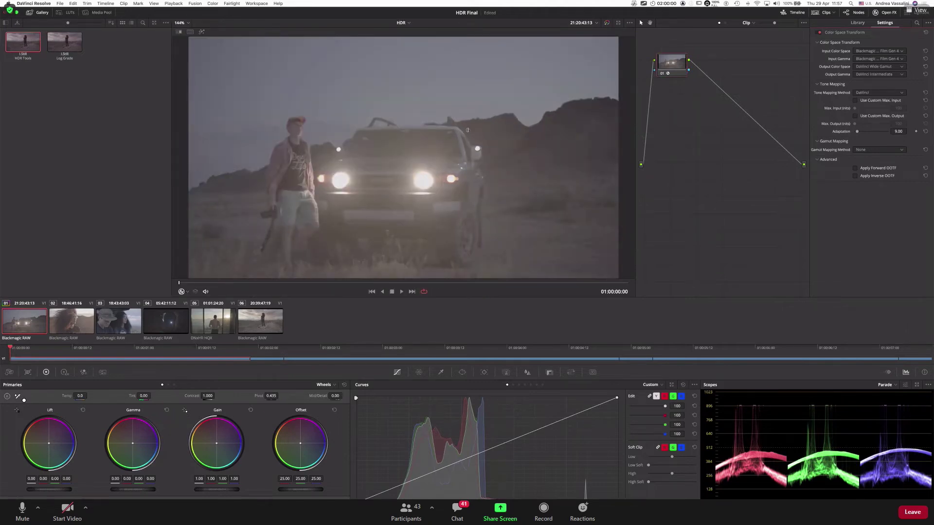
left_click_drag(636, 130, 467, 129)
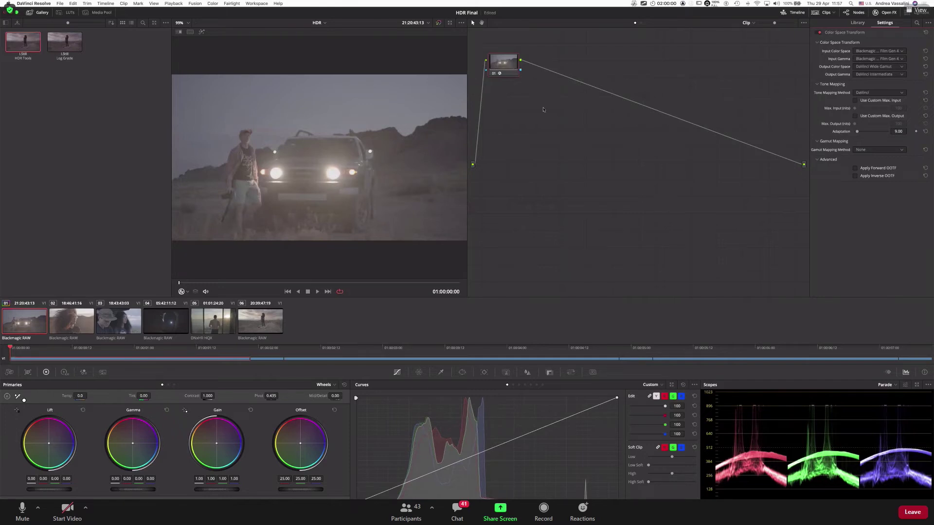
key("alt+s")
left_click_drag(553, 65, 670, 66)
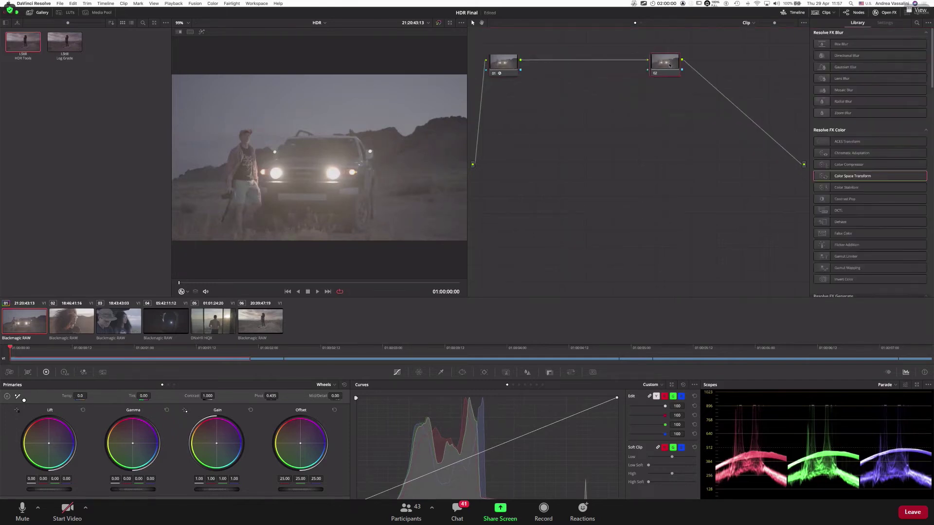
left_click_drag(839, 176, 659, 63)
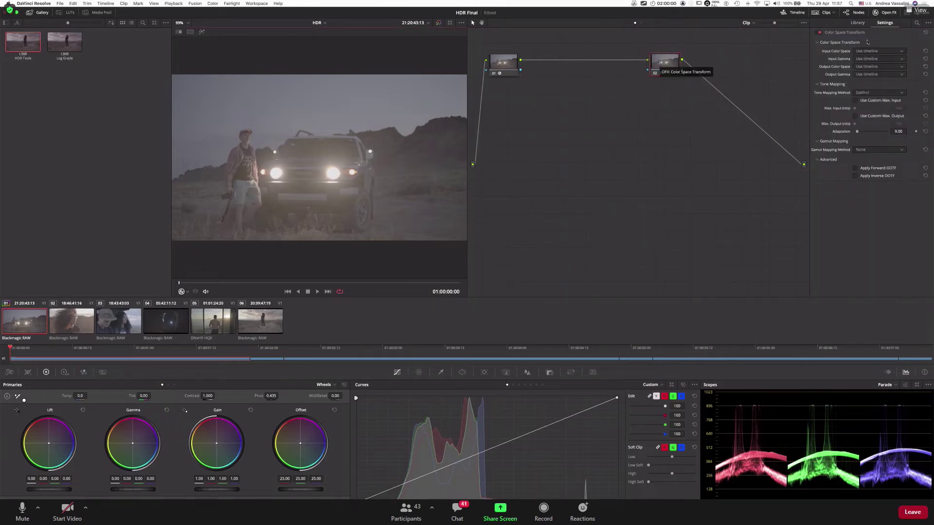
Step: Set node 02's input color space to DaVinci Wide Gamut and its input gamma to DaVinci Intermediate
left_click(892, 52)
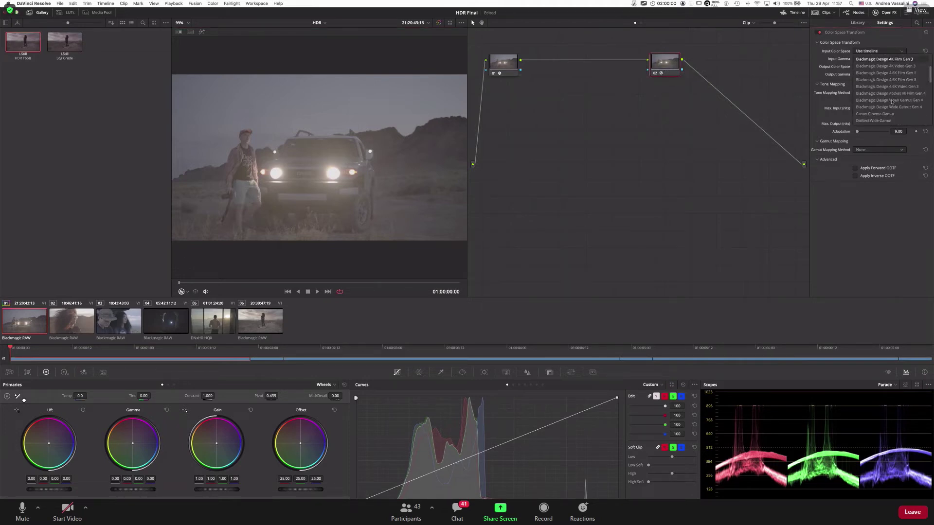
left_click(889, 101)
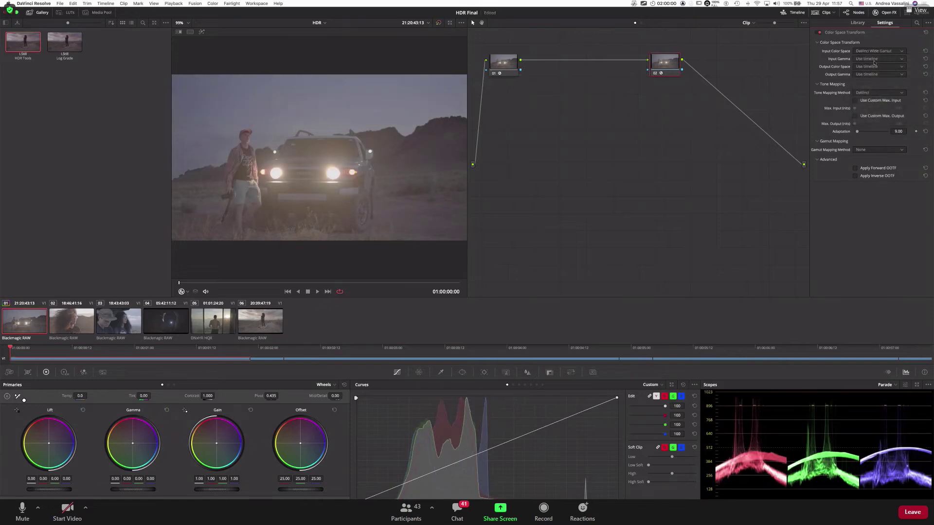
left_click(875, 59)
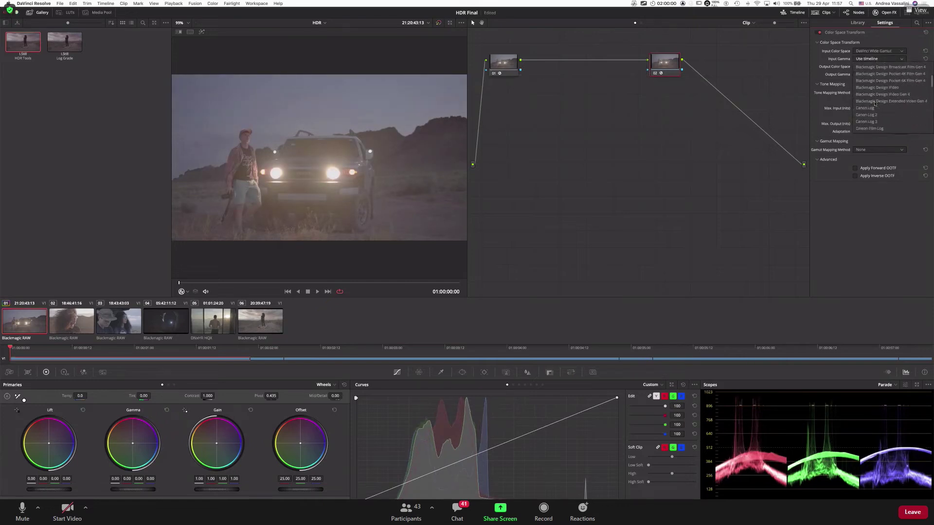
left_click(876, 95)
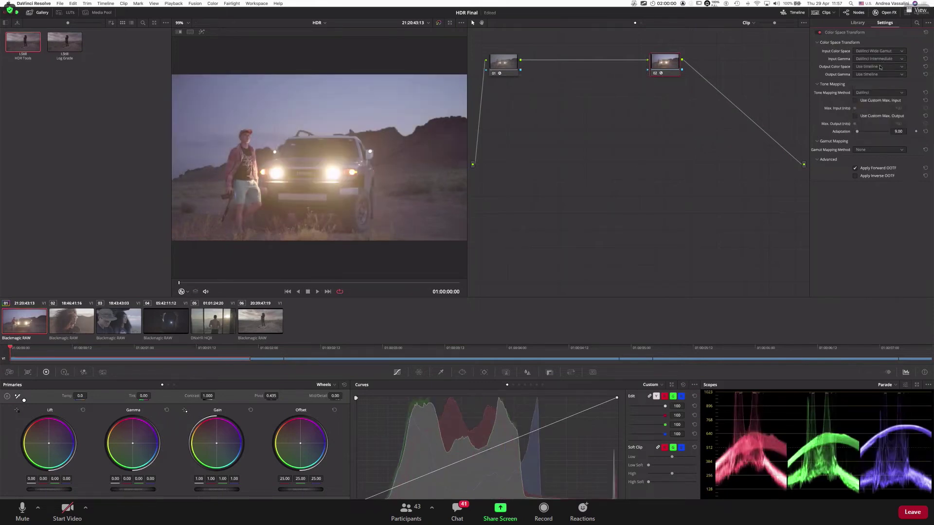
Step: Set node 02's output color space to P3-D65 and its output gamma to ST2084 1000 nit
left_click(881, 67)
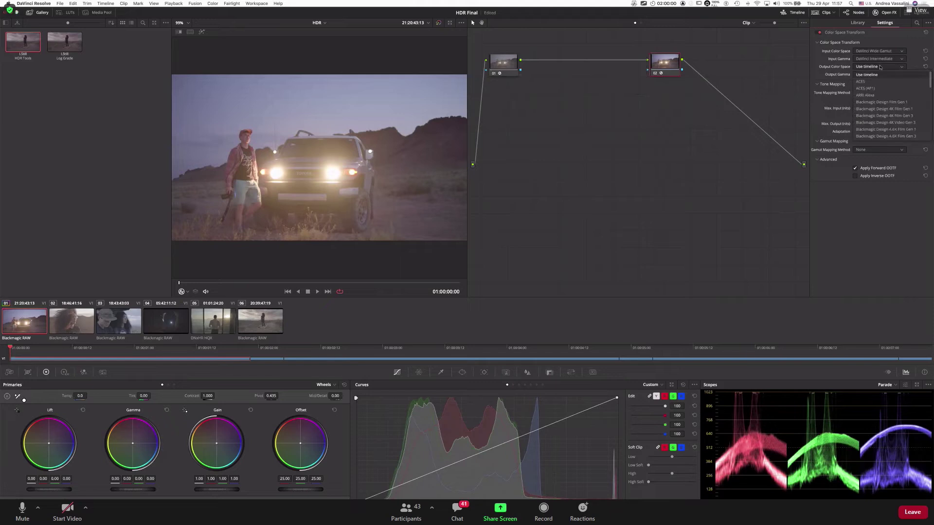
scroll(885, 104, "down", 5)
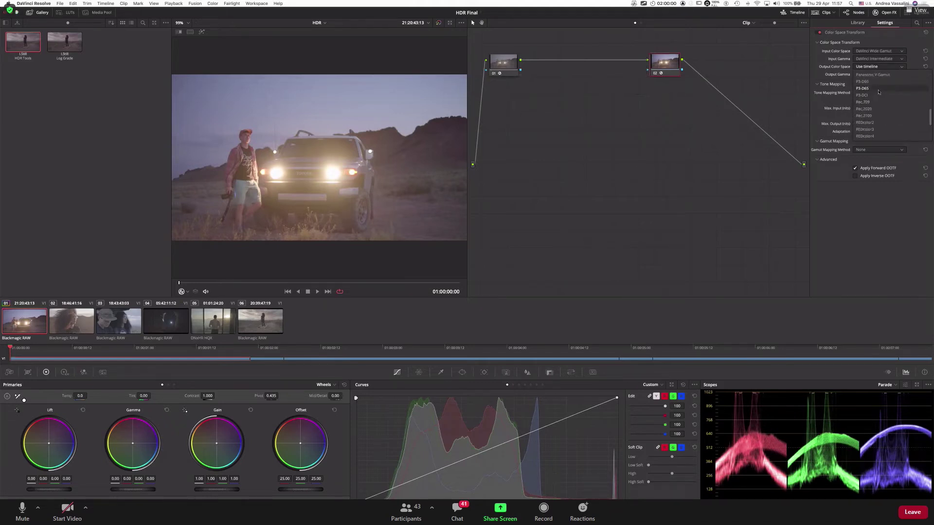
left_click(878, 92)
left_click(879, 74)
scroll(878, 118, "down", 3)
scroll(879, 118, "down", 4)
scroll(879, 117, "down", 3)
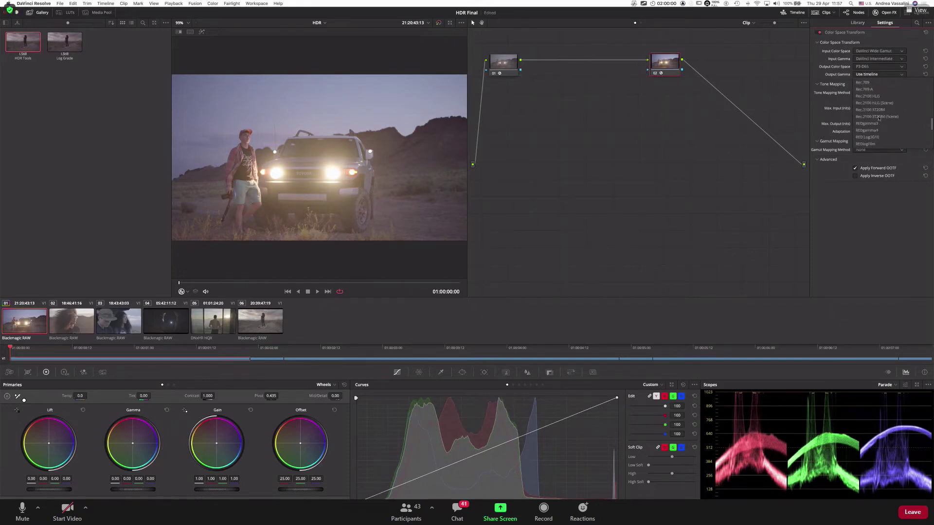
scroll(879, 119, "down", 3)
scroll(881, 130, "down", 2)
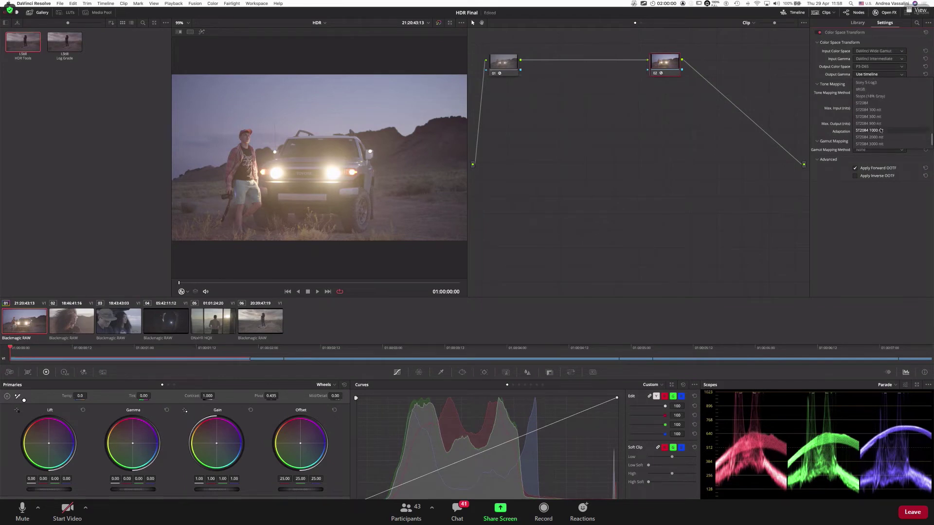
left_click(880, 130)
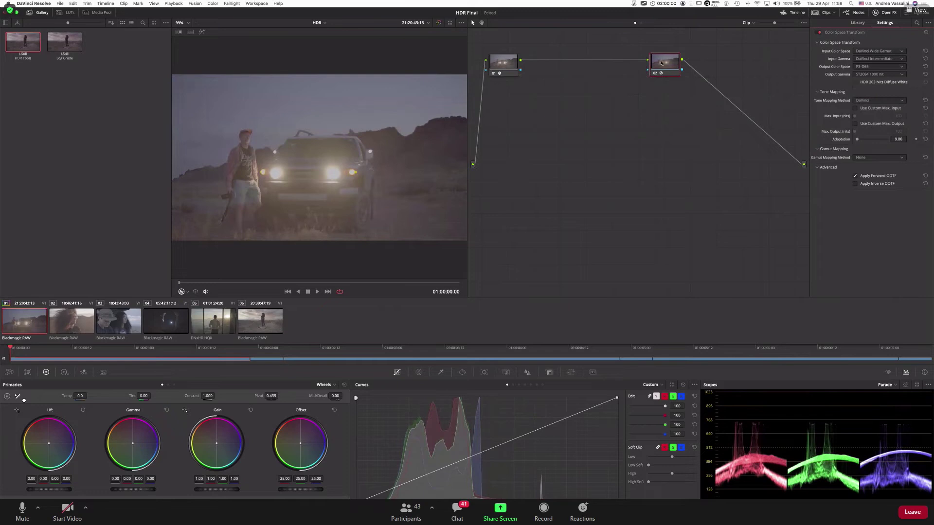
Step: Reposition the two transform nodes and insert a serial node between them, placed slightly below their connection
left_click_drag(661, 62, 720, 65)
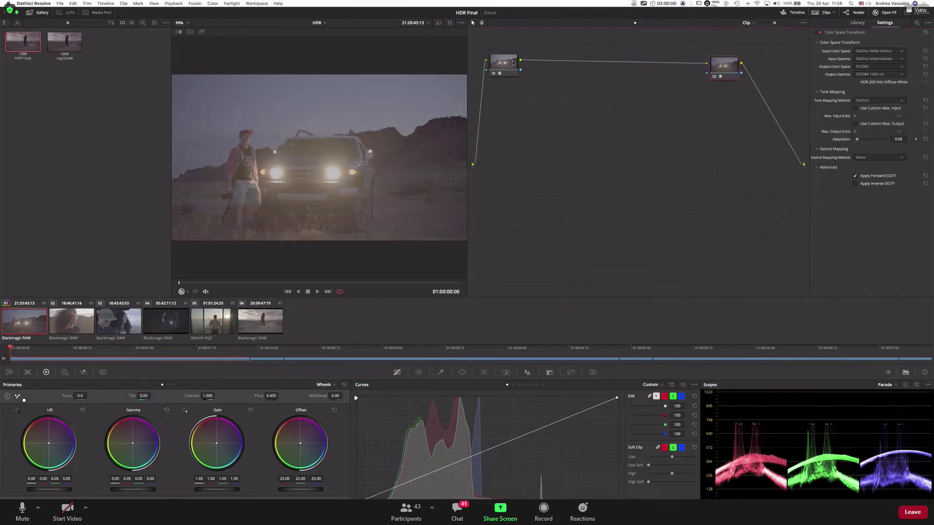
left_click_drag(497, 63, 528, 63)
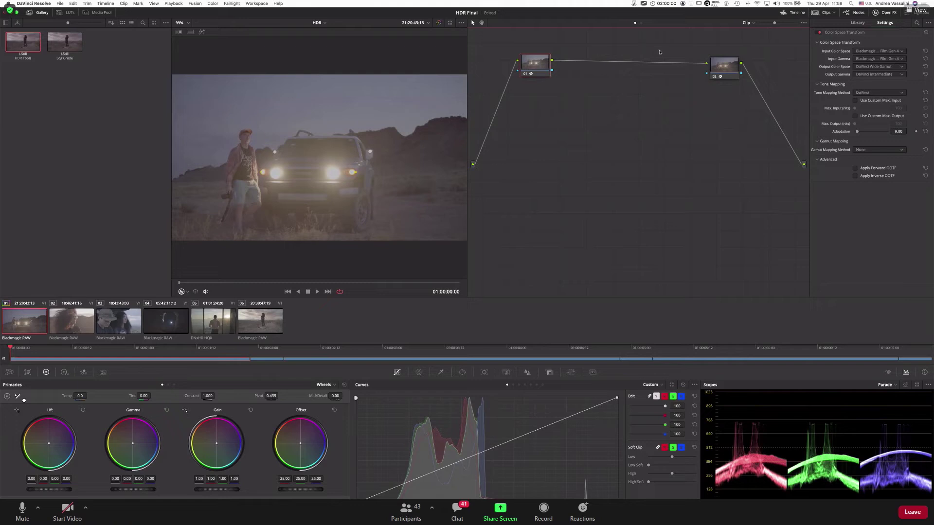
left_click(733, 68)
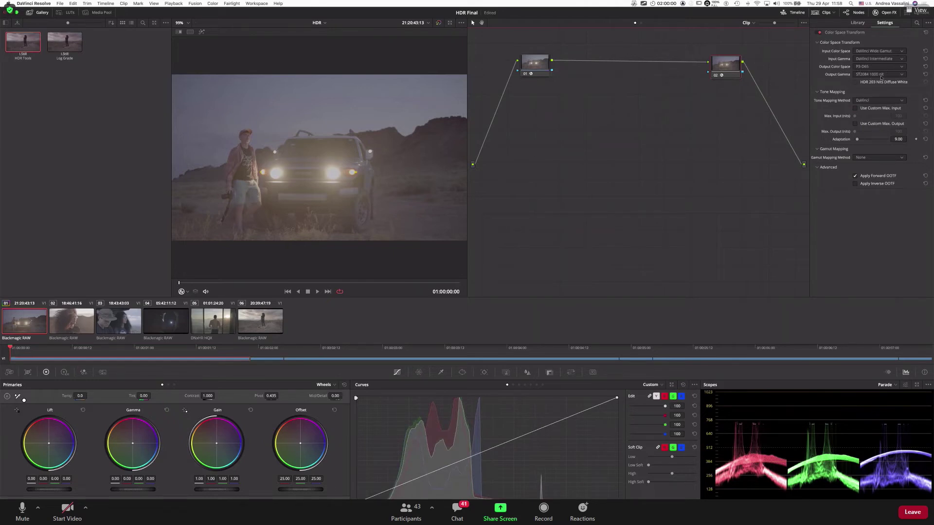
right_click(727, 66)
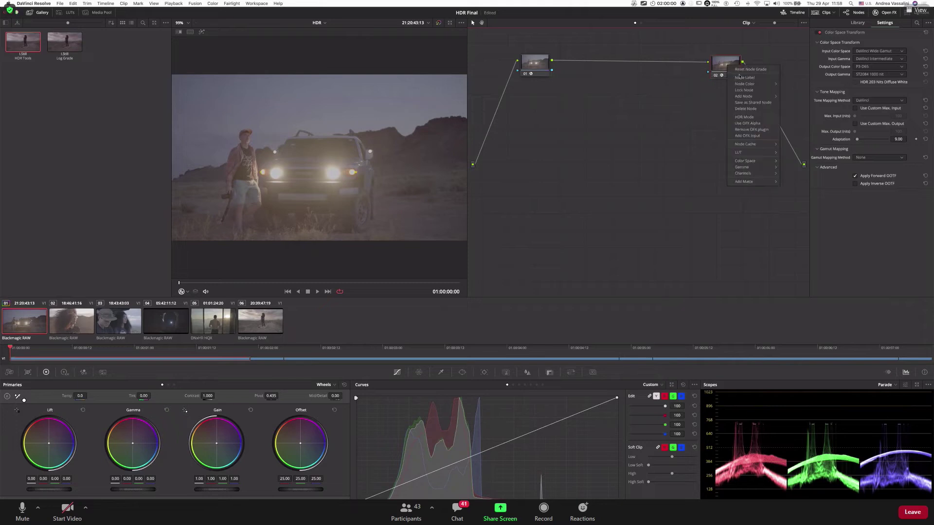
mouse_move(743, 97)
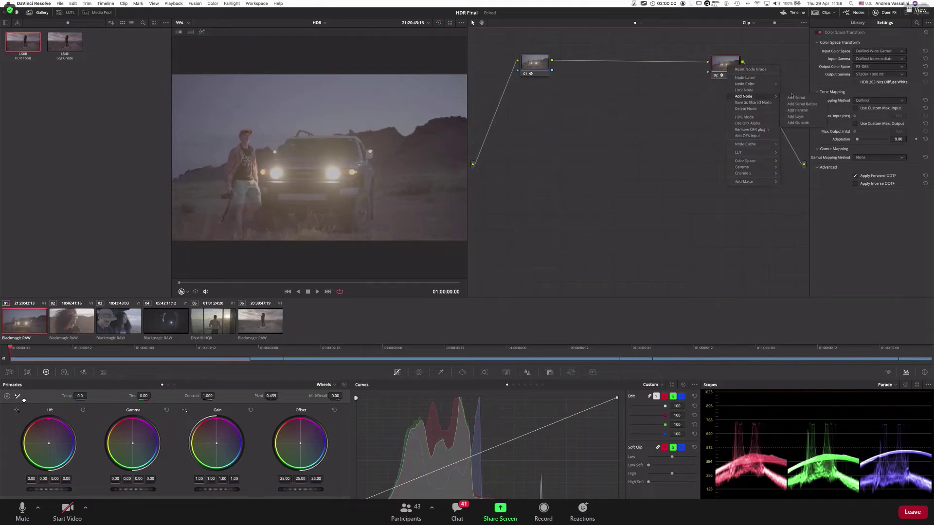
left_click(822, 131)
left_click_drag(735, 96, 617, 108)
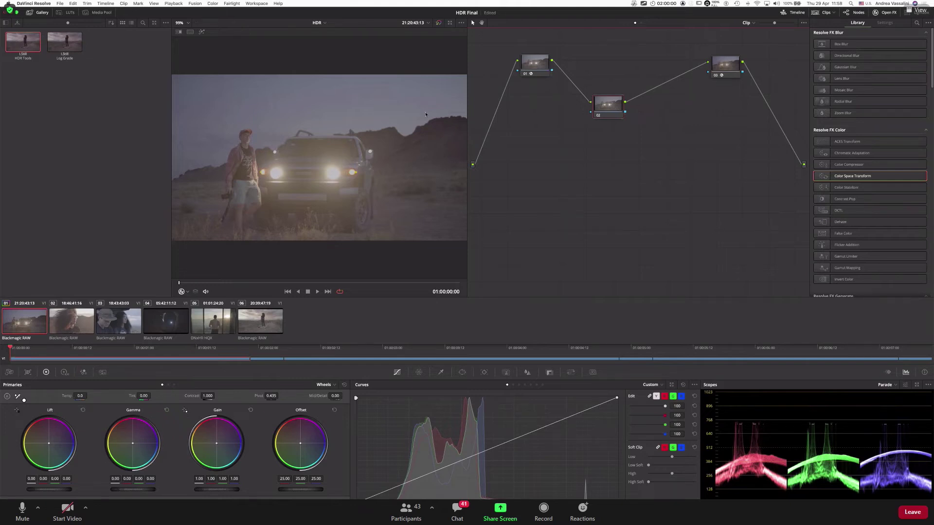
Step: Select clip 06 and set the project's color science to DaVinci YRGB Color Managed in the color management settings
left_click(268, 325)
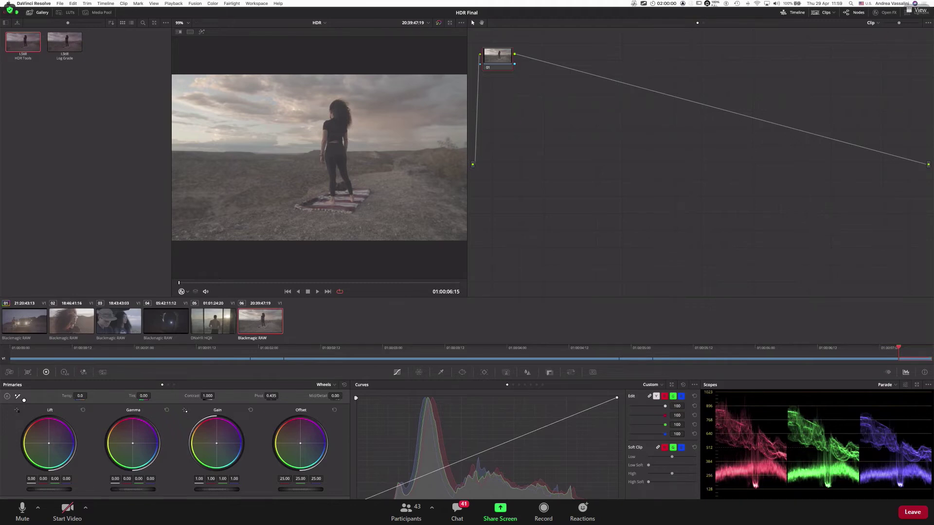
key("shift+9")
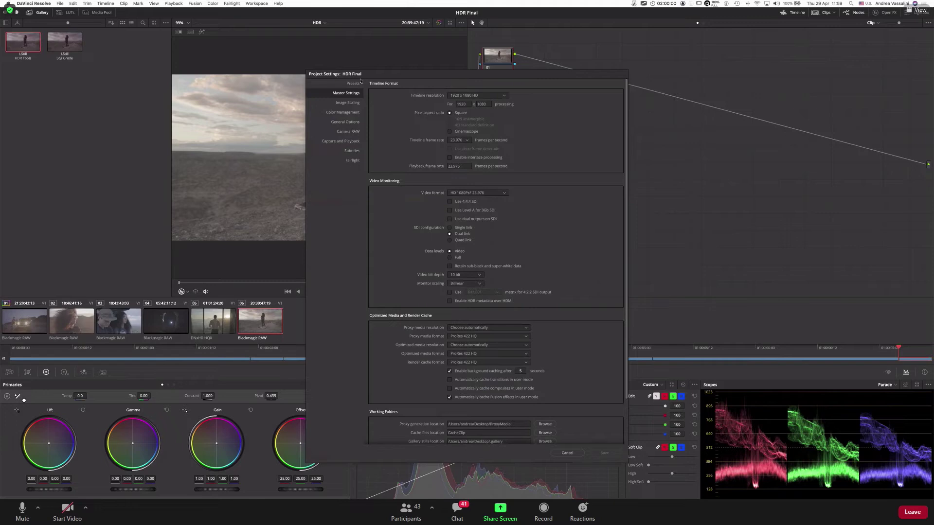
left_click(348, 113)
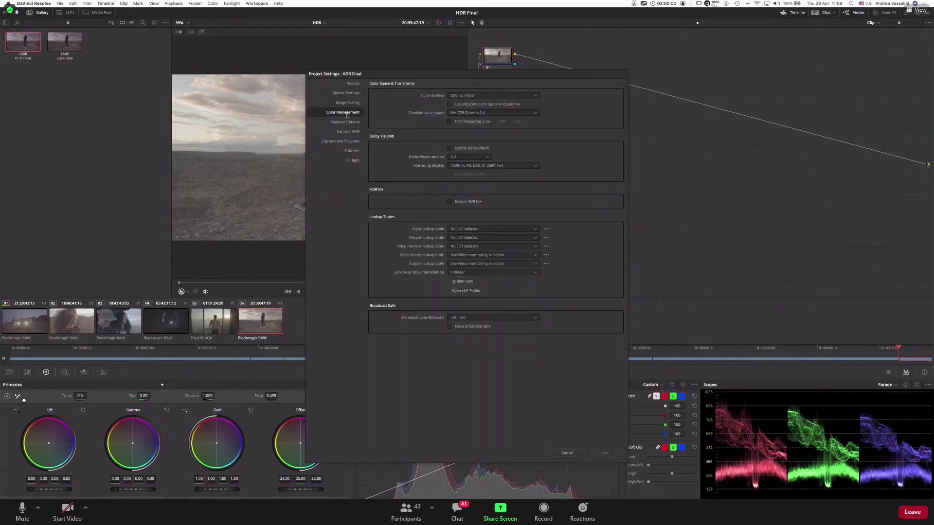
left_click_drag(519, 78, 517, 68)
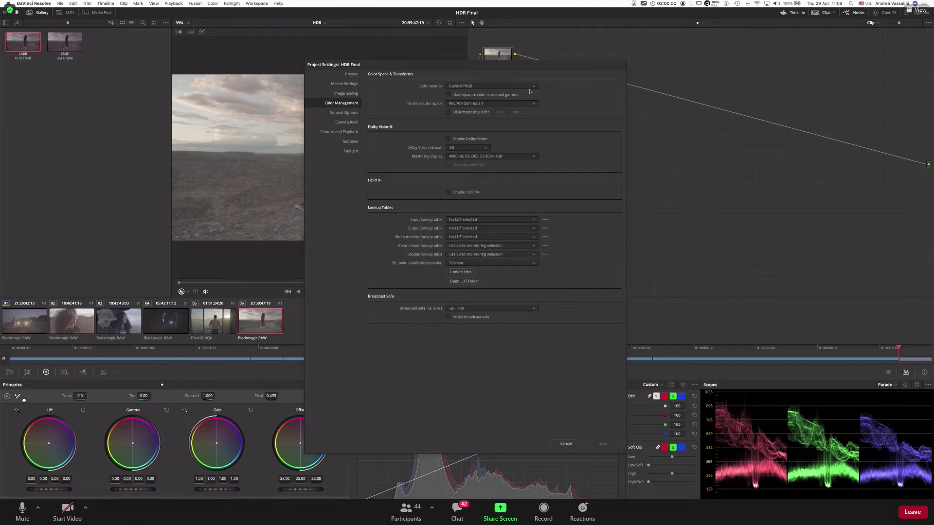
left_click(461, 88)
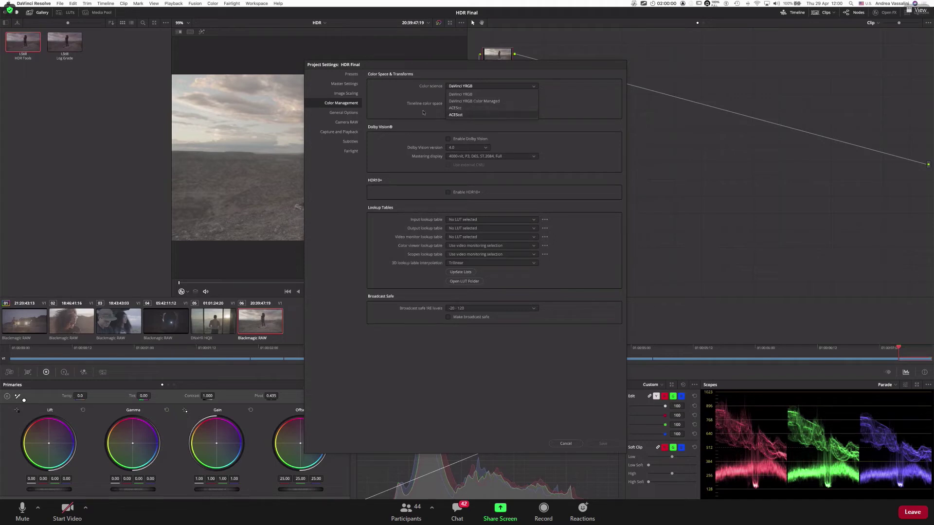
left_click(491, 101)
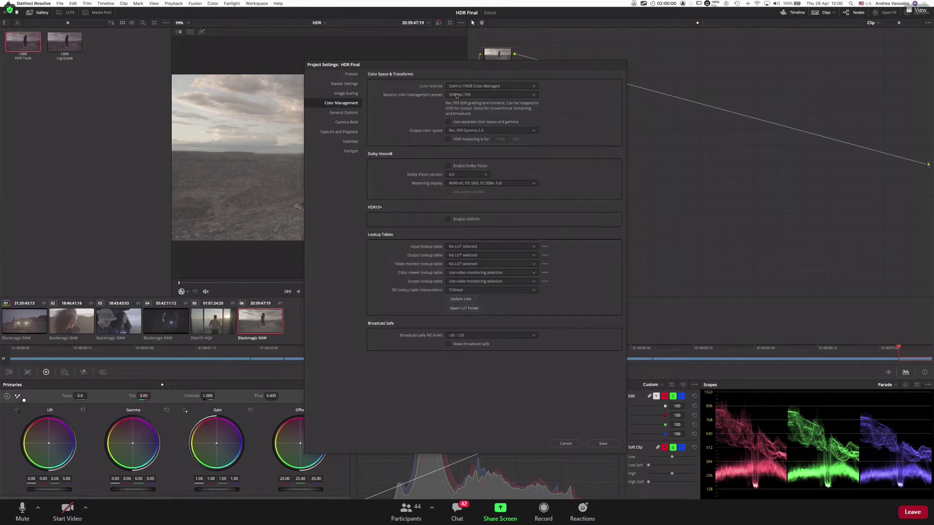
Step: Choose the DaVinci Wide Gamut color management preset, and switch it to Custom to expose the individual settings
left_click(533, 95)
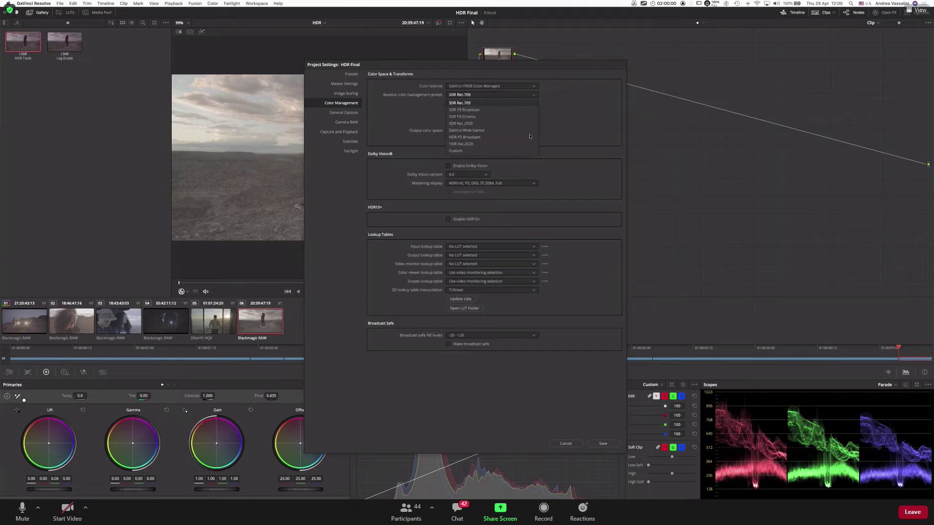
left_click(519, 132)
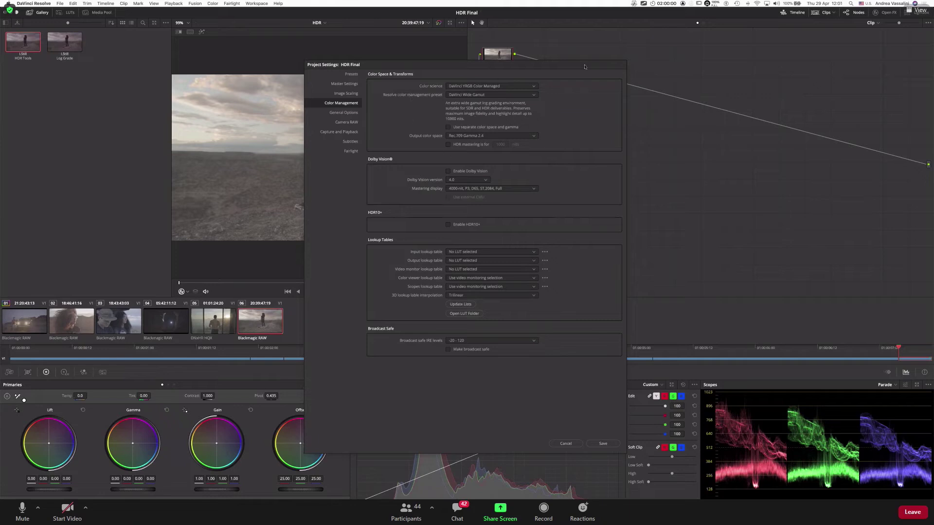
left_click_drag(573, 68, 570, 78)
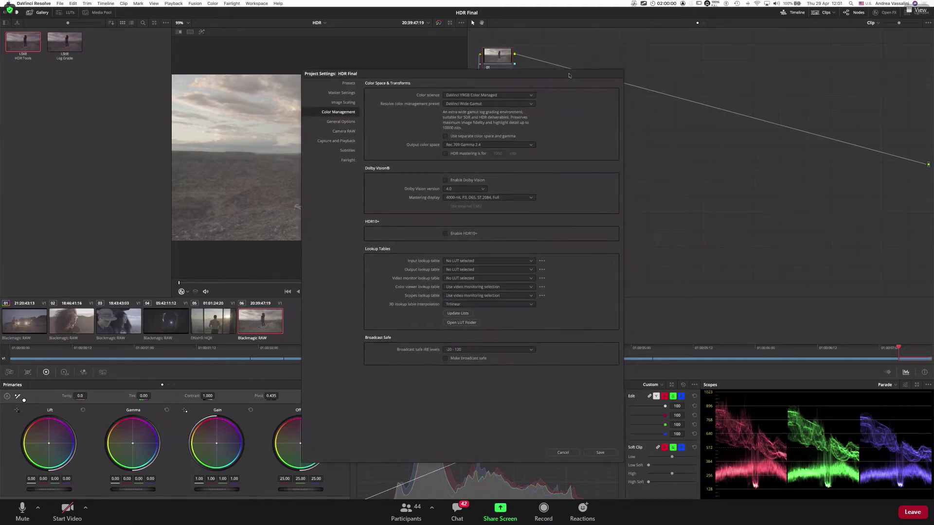
left_click(510, 104)
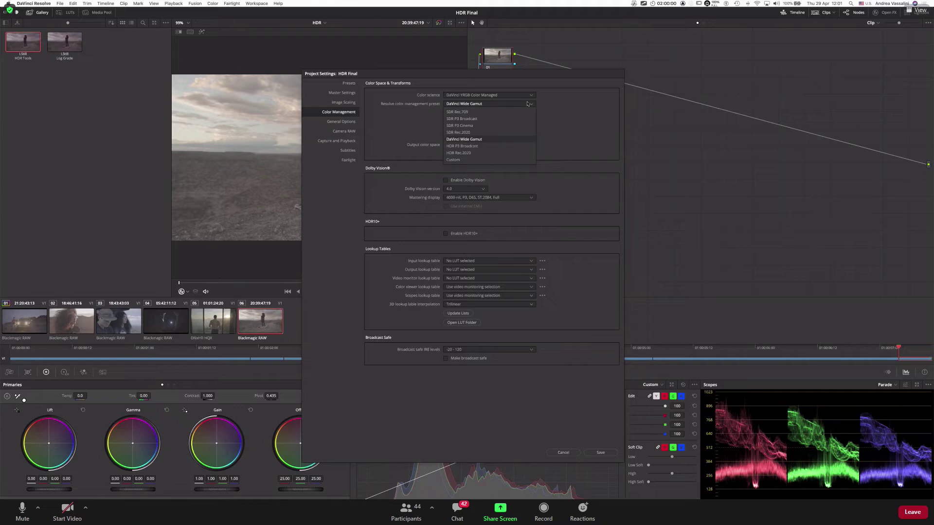
left_click(499, 159)
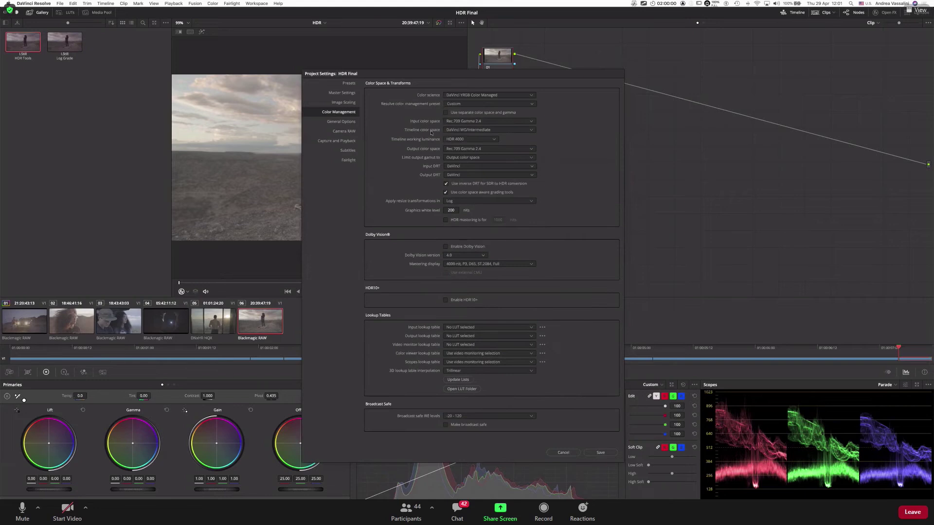
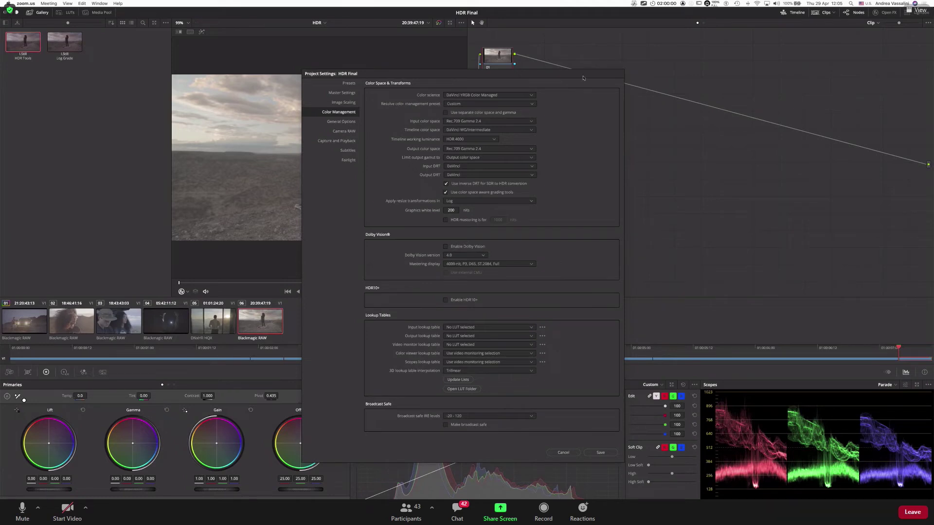
Step: Set the project's input color space to Bypass
left_click_drag(583, 79, 595, 82)
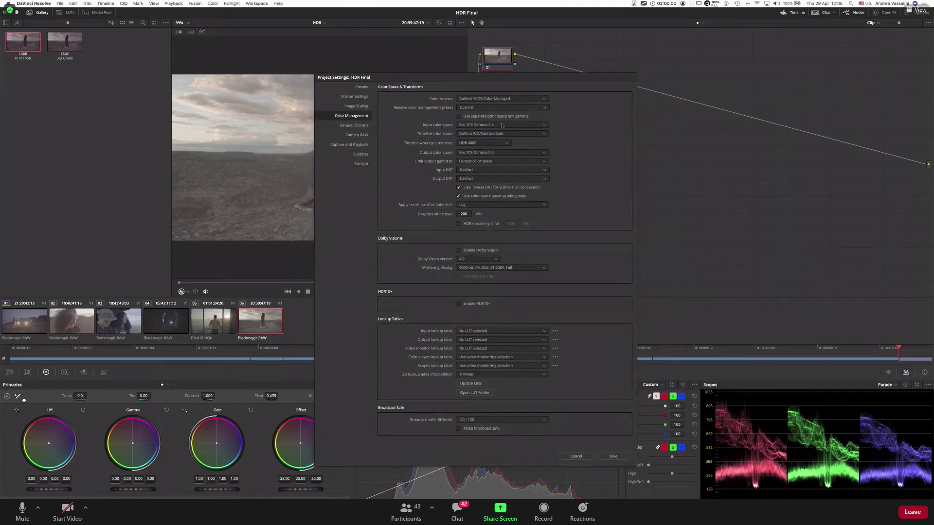
left_click(544, 126)
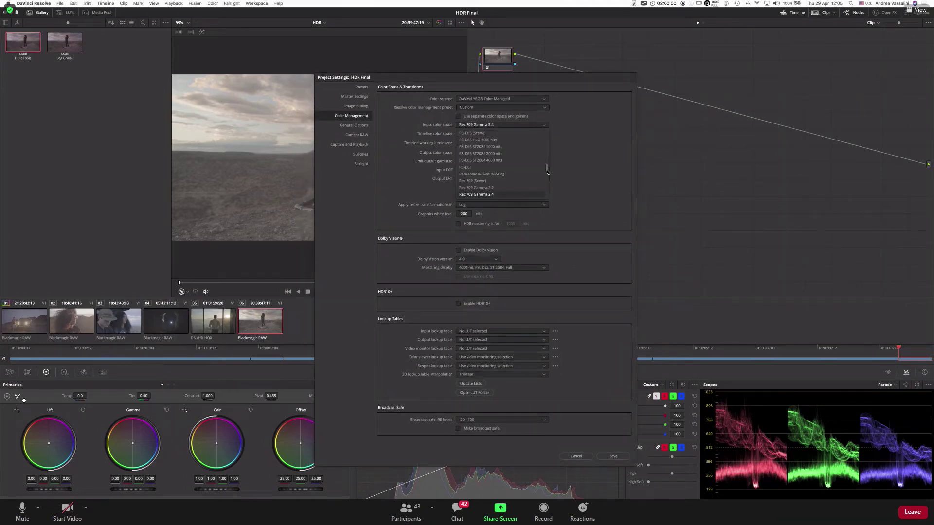
left_click(493, 135)
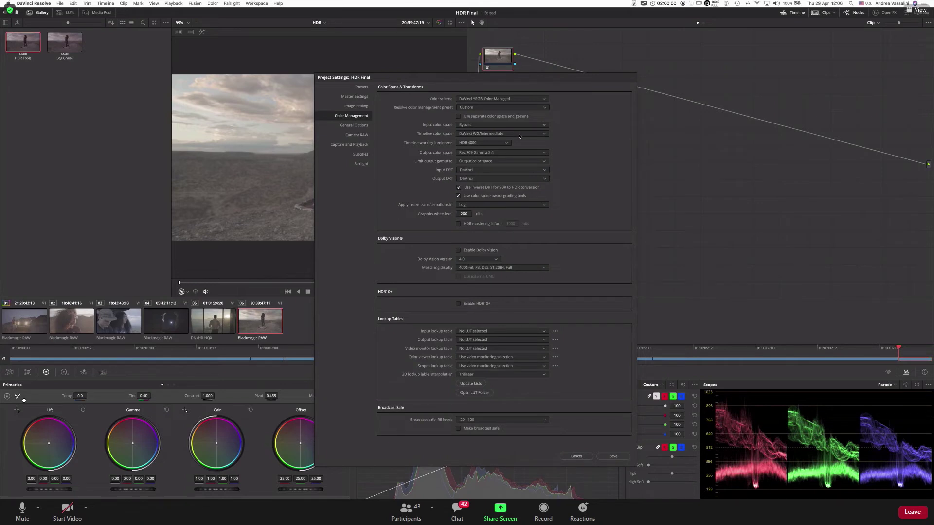
Step: Set the project's output color space to Rec.2020 ST2084 1000 nits
left_click(544, 152)
left_click_drag(548, 196, 547, 205)
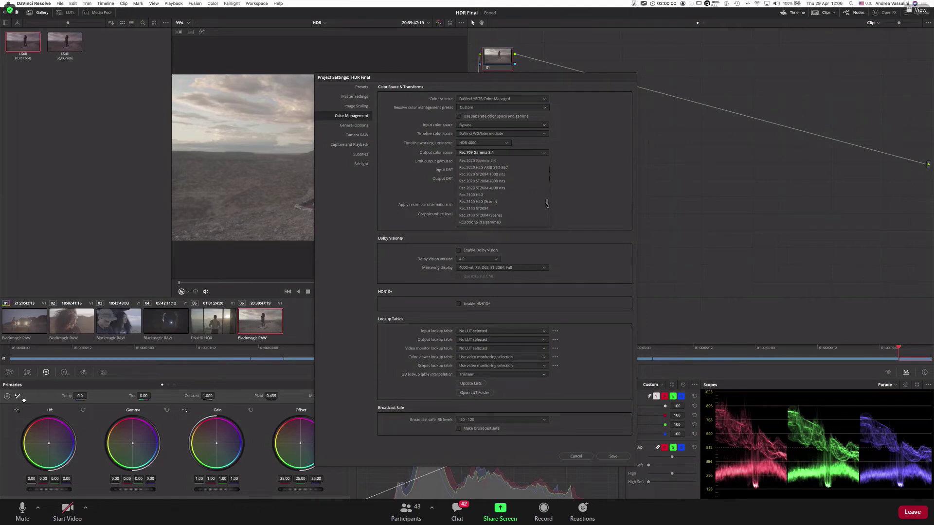
left_click_drag(547, 205, 547, 223)
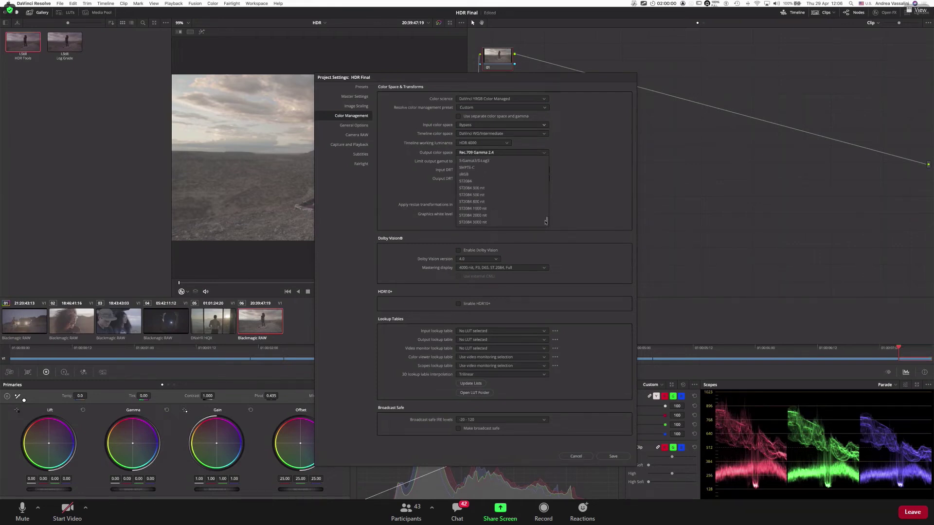
left_click_drag(547, 221, 551, 205)
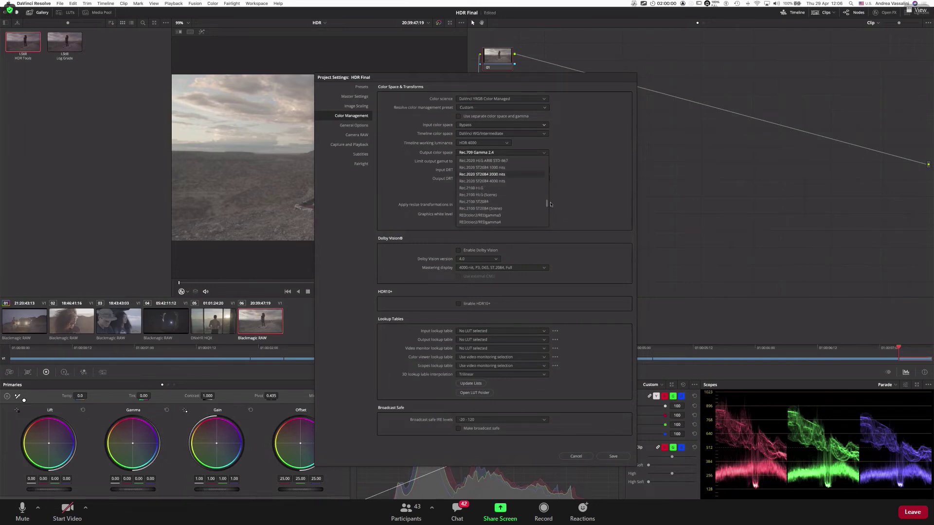
left_click(508, 167)
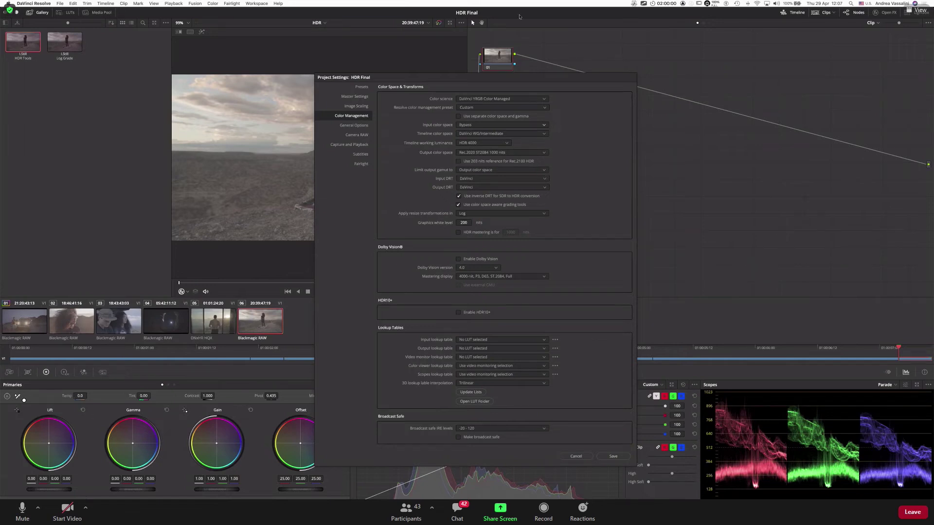
Step: Limit the output gamut to P3-D65 and save the project settings
left_click(542, 170)
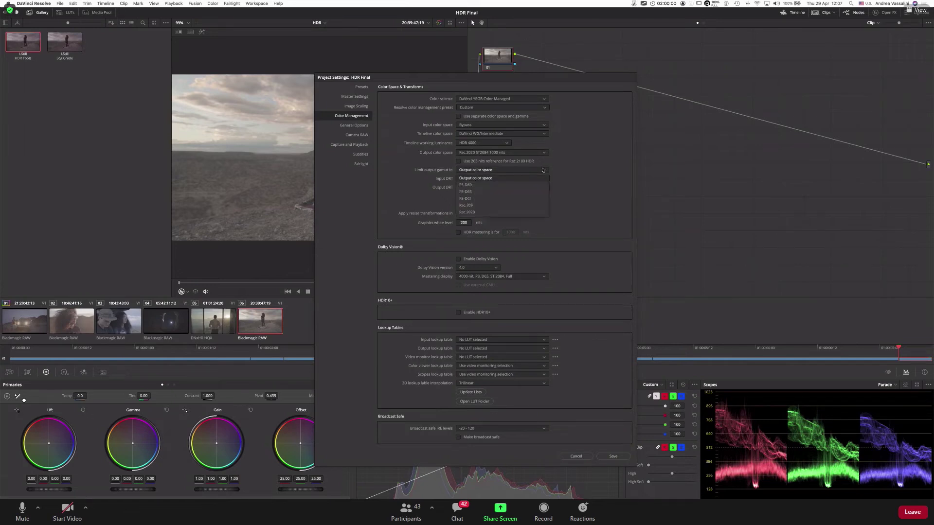
left_click(535, 193)
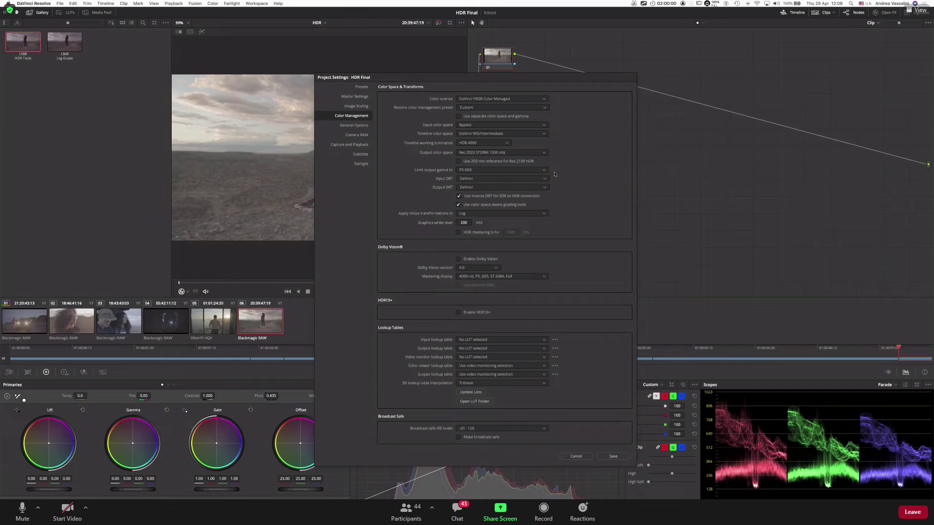
left_click(614, 457)
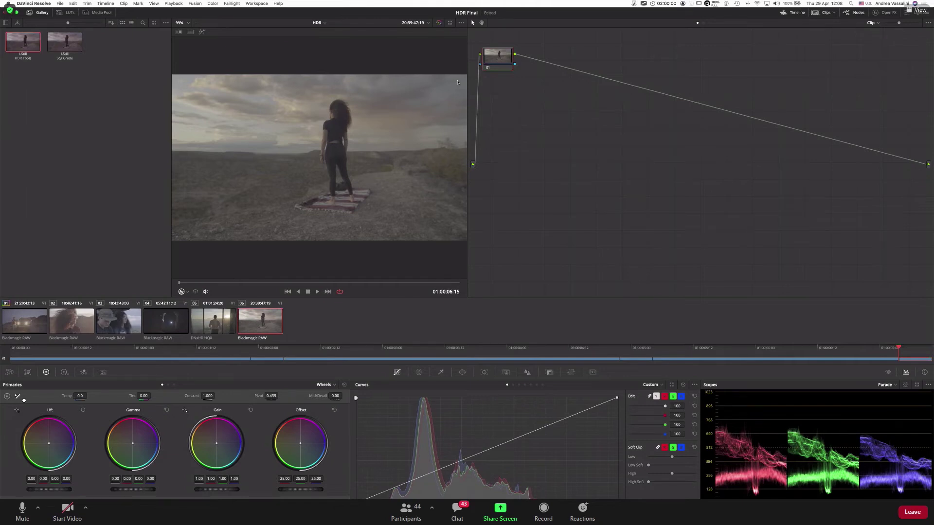
Step: Try ACEScct color science with the P3-D65 ST2084 (1000 nits) ACES output transform in the project settings, and discard the changes
key("shift+9")
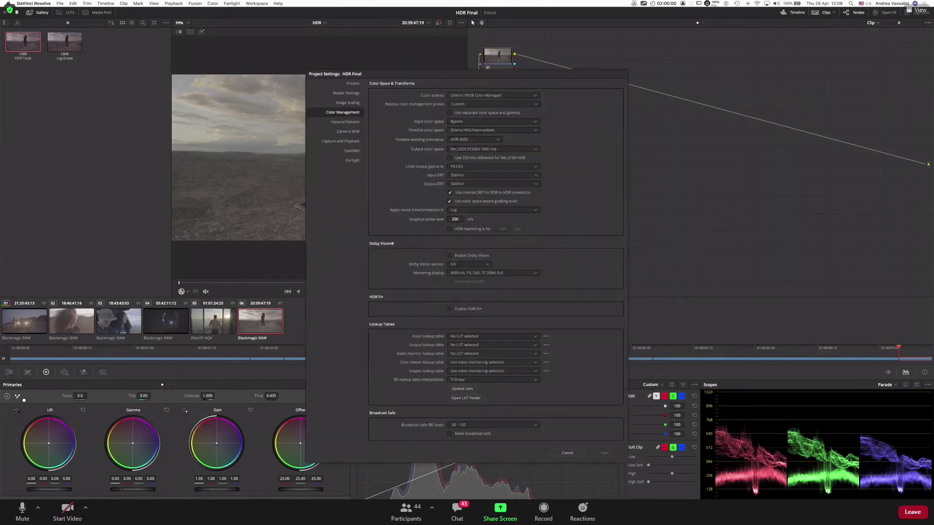
left_click(536, 97)
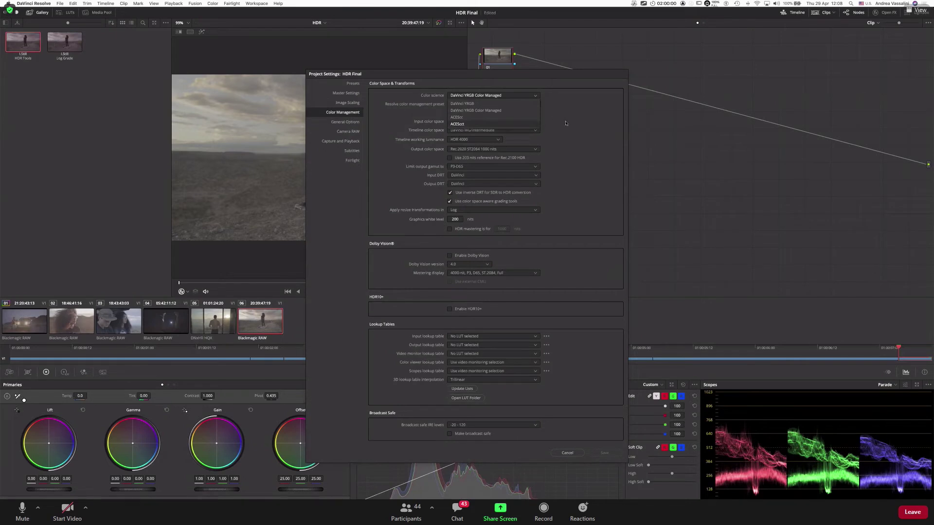
left_click(532, 124)
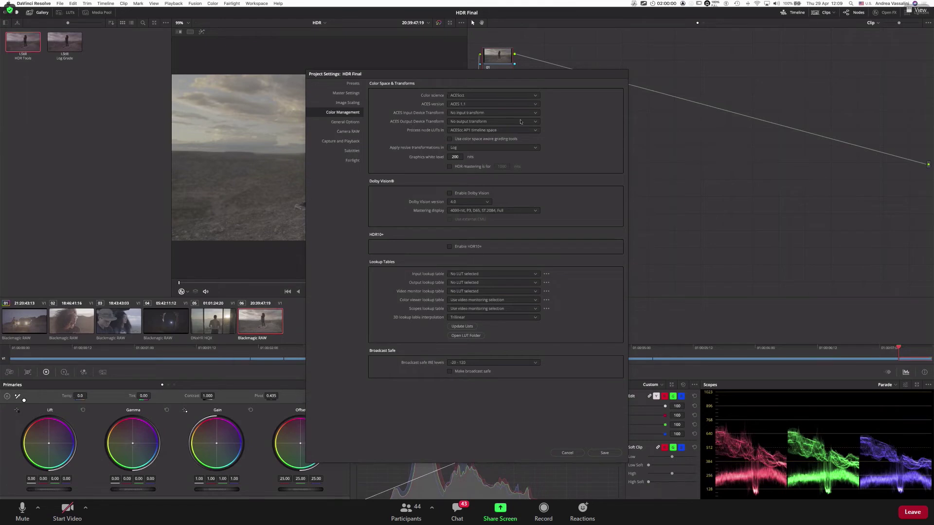
left_click(535, 122)
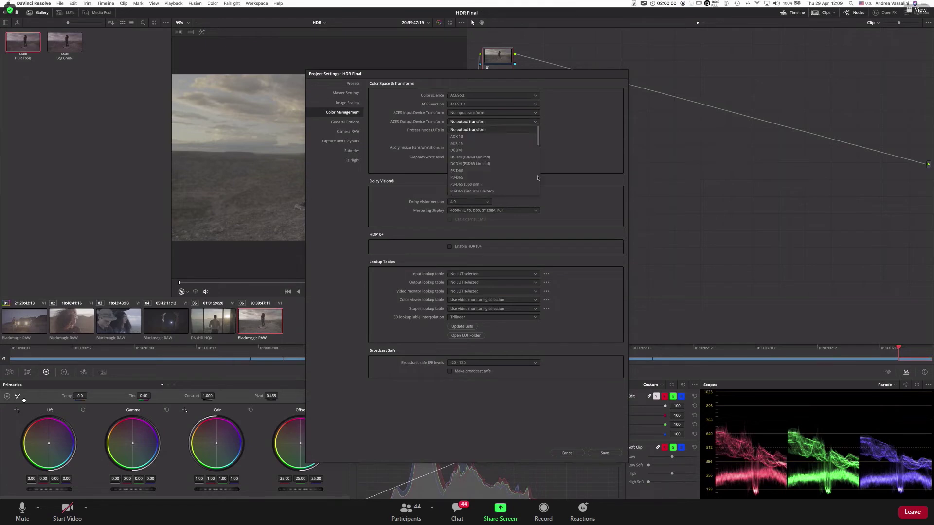
left_click_drag(538, 145, 538, 153)
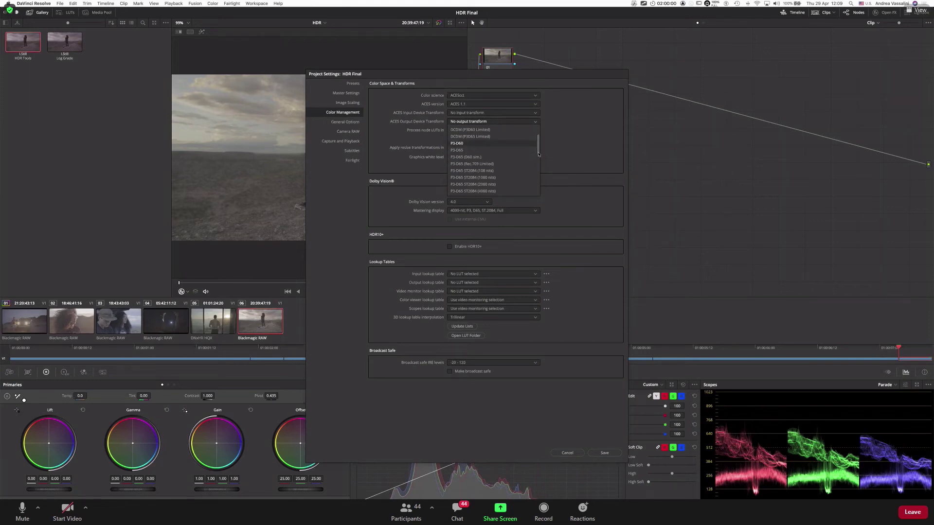
left_click(500, 178)
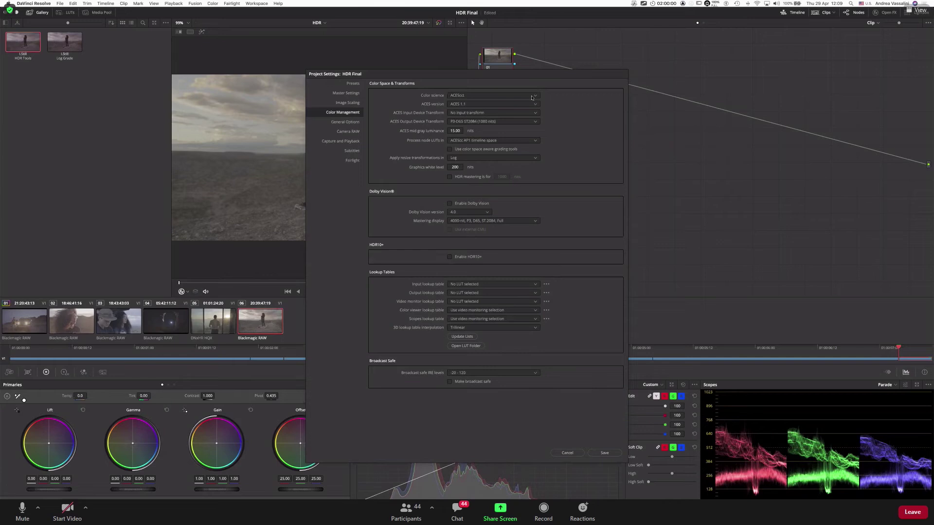
left_click(578, 455)
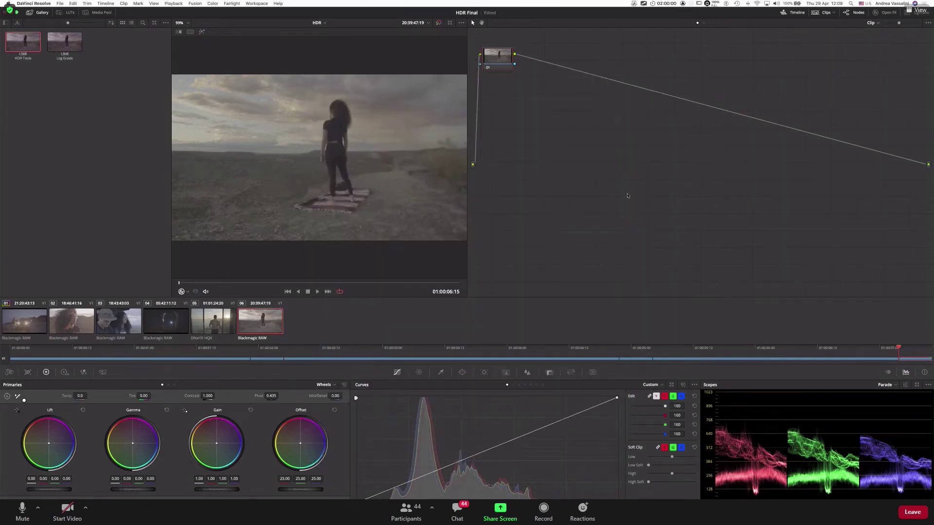
Step: Examine the tone mapping methods available in the output Color Space Transform node of the first clip
left_click(24, 319)
left_click(734, 67)
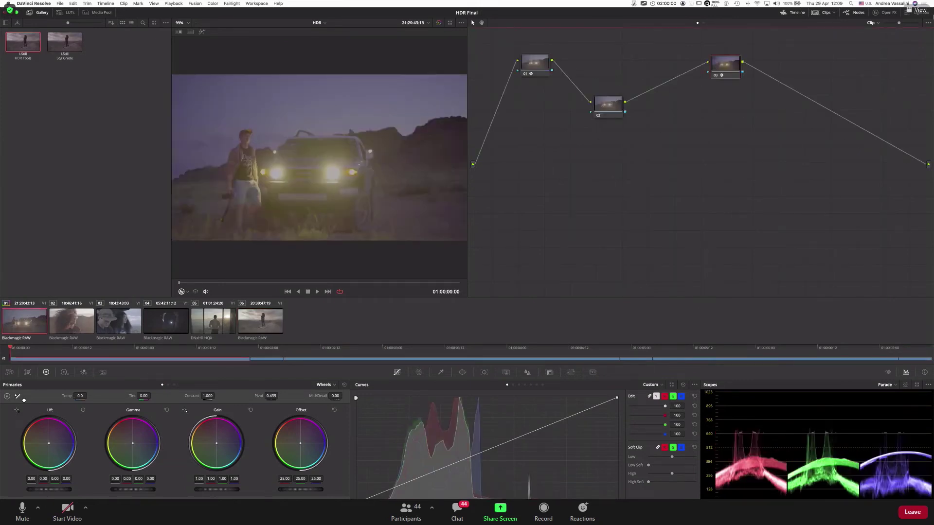
left_click(896, 14)
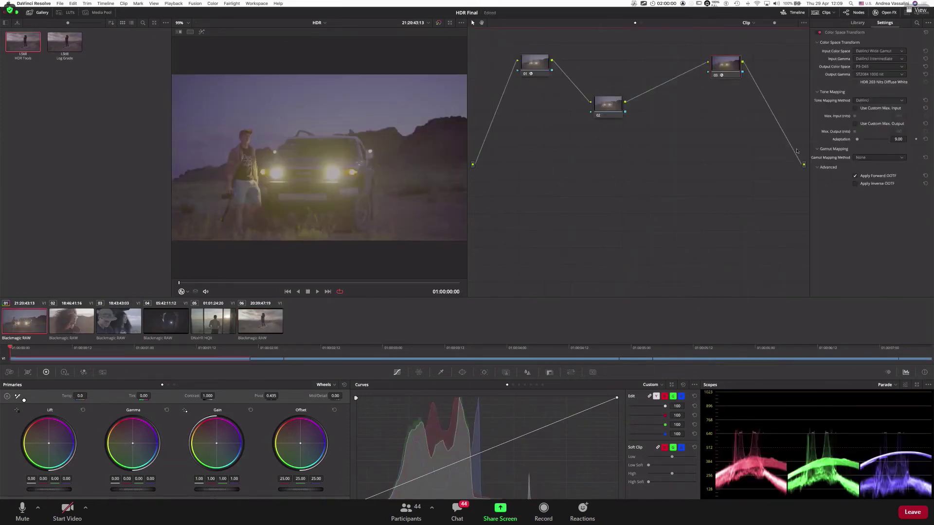
left_click(893, 102)
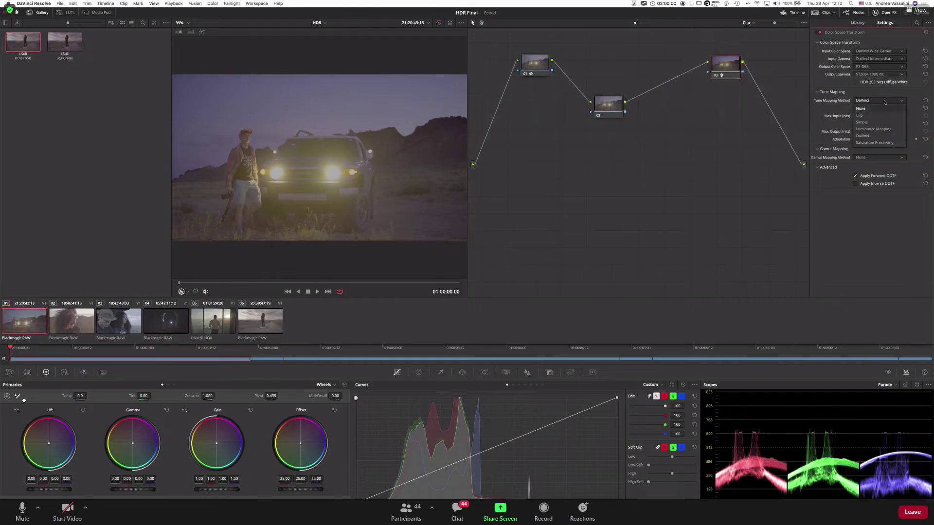
left_click(820, 109)
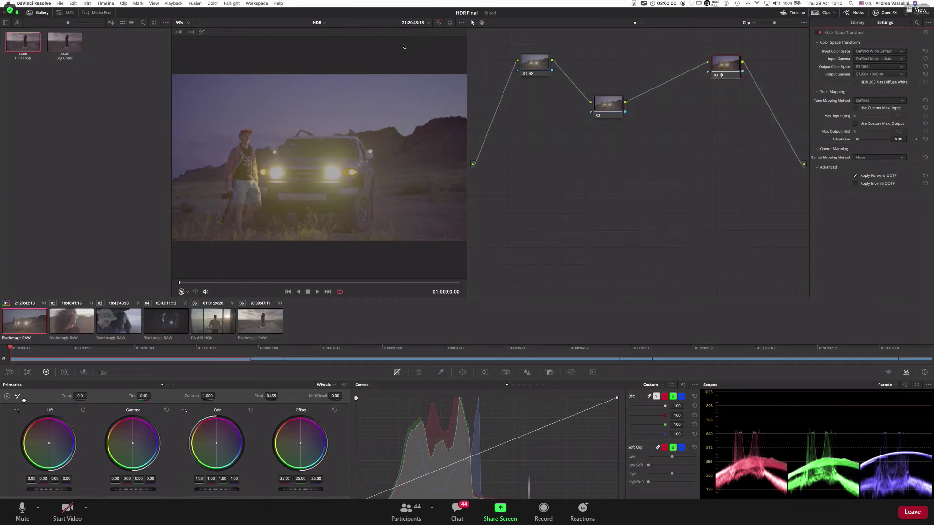
Step: Review the input color space options for the first clip, and return to the last clip on the timeline
right_click(170, 315)
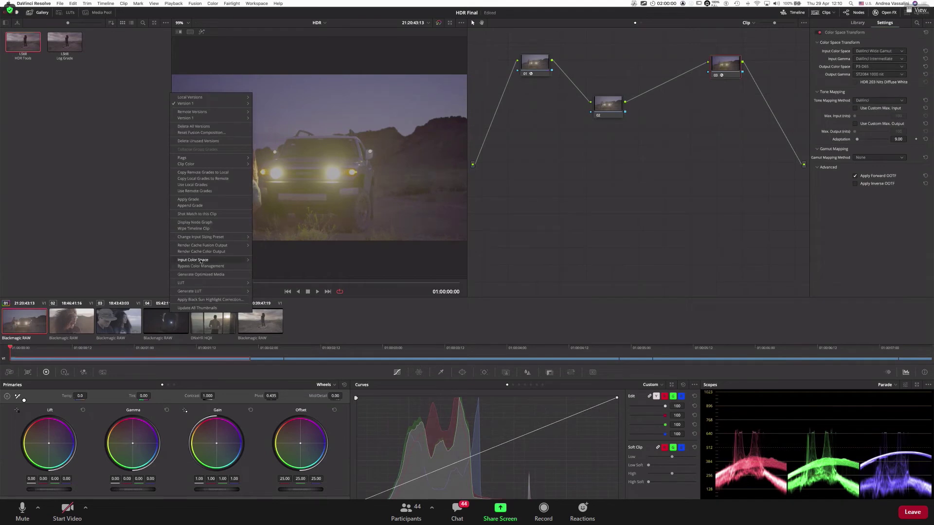
mouse_move(201, 262)
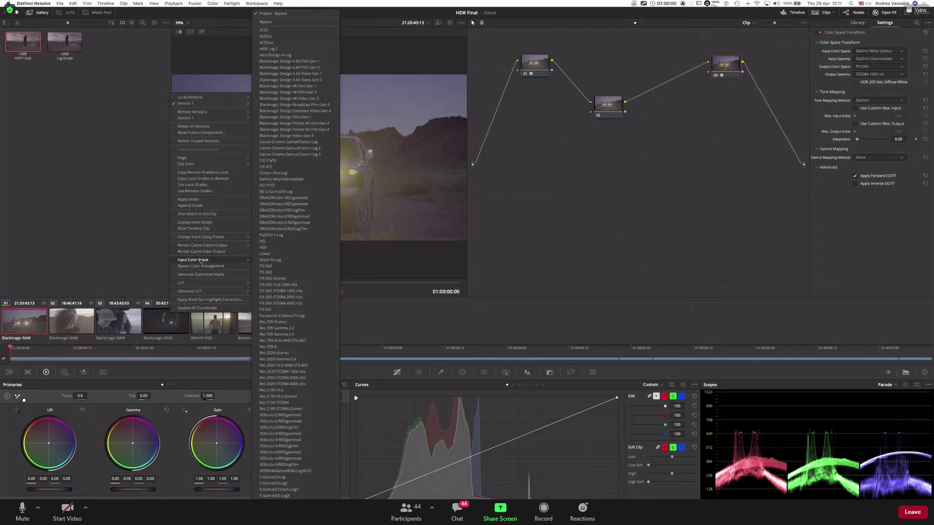
key("Escape")
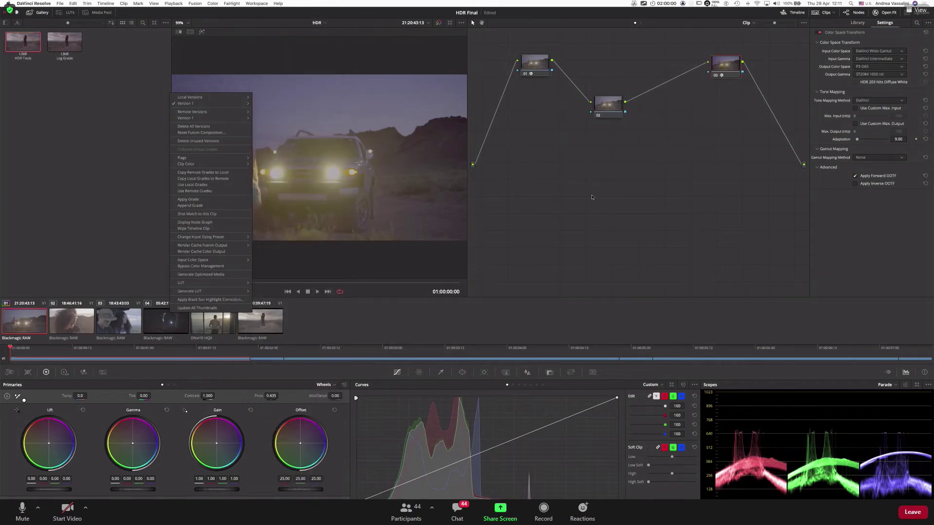
key("Escape")
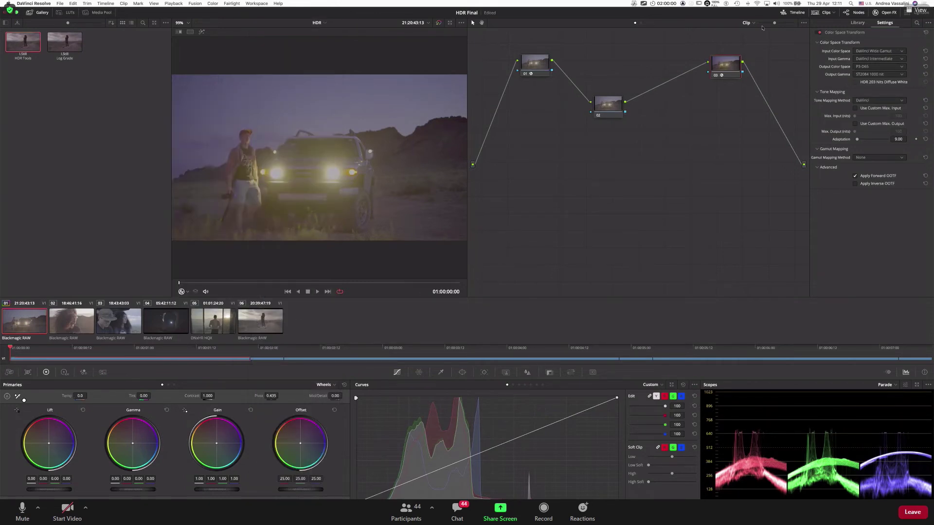
key("End")
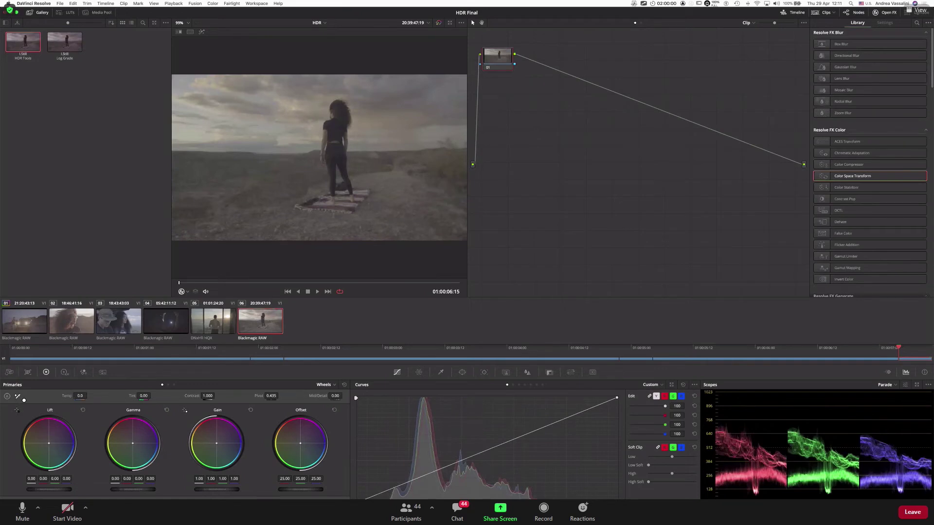
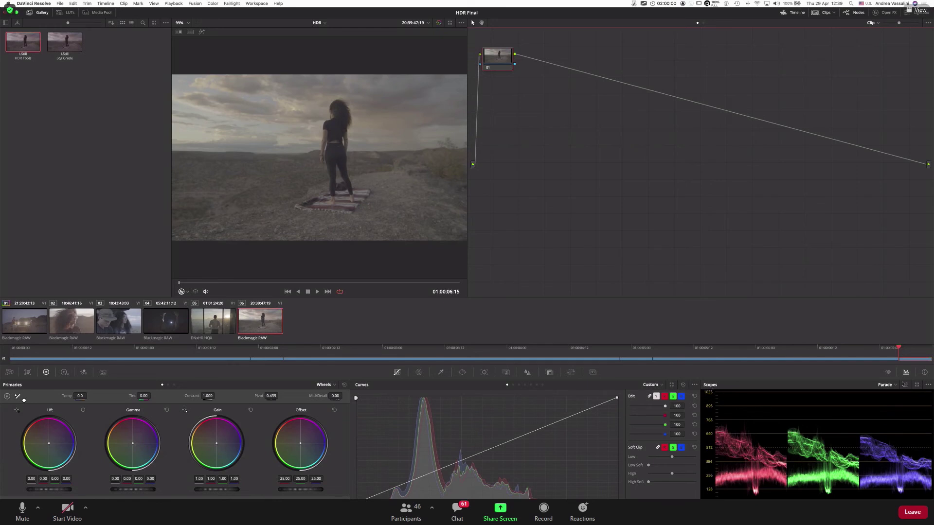
Step: Set the parade scope's waveform scale style to HDR (ST.2084/HLG), and check the scope's data level option
left_click(928, 385)
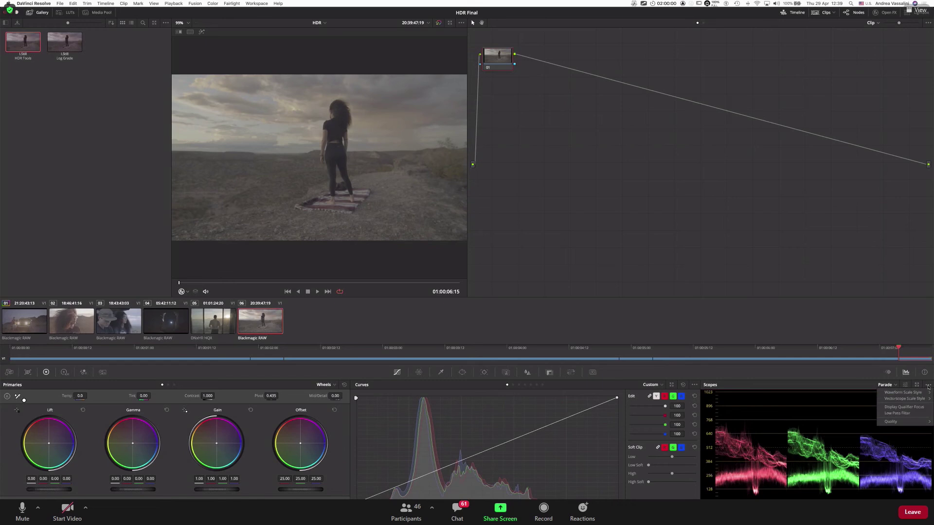
mouse_move(912, 396)
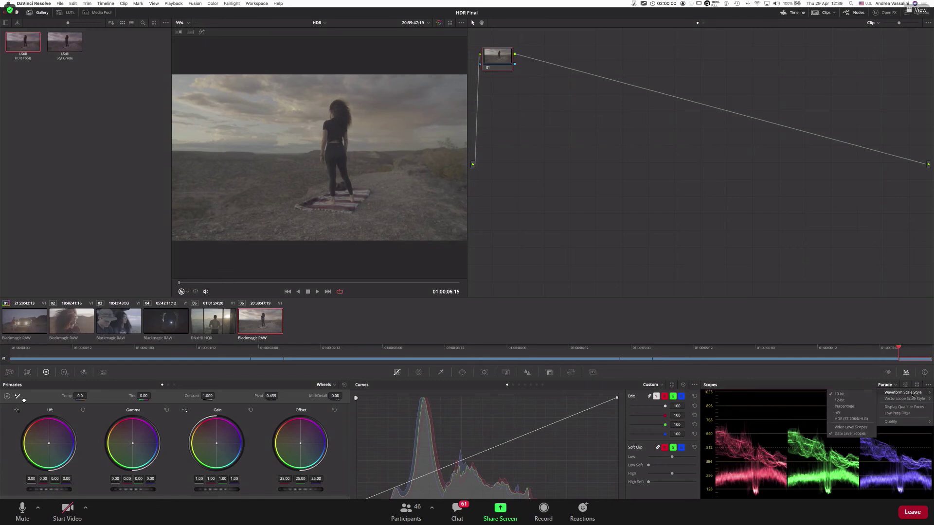
left_click(846, 422)
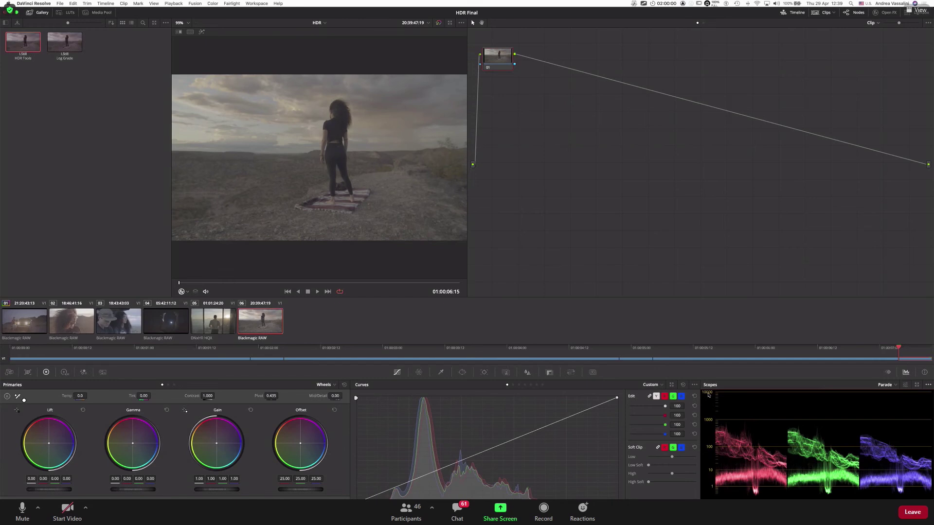
left_click(928, 386)
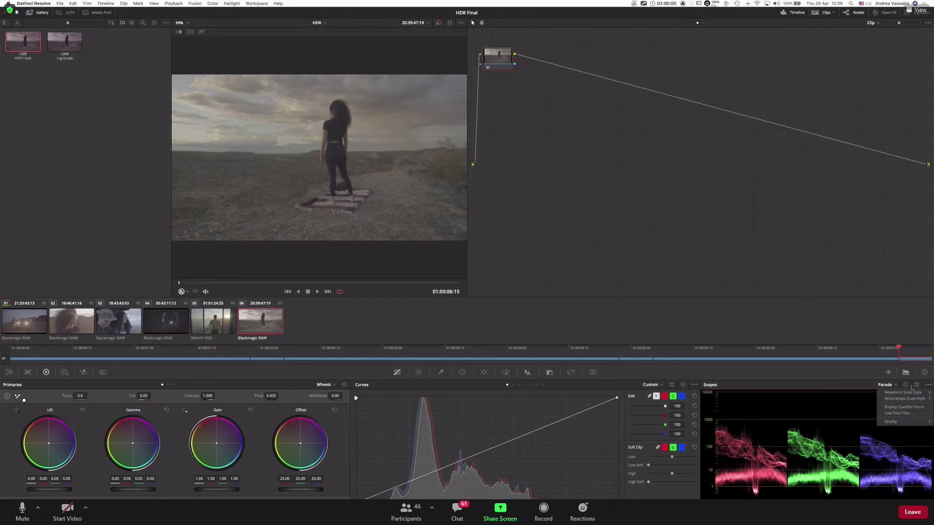
mouse_move(908, 392)
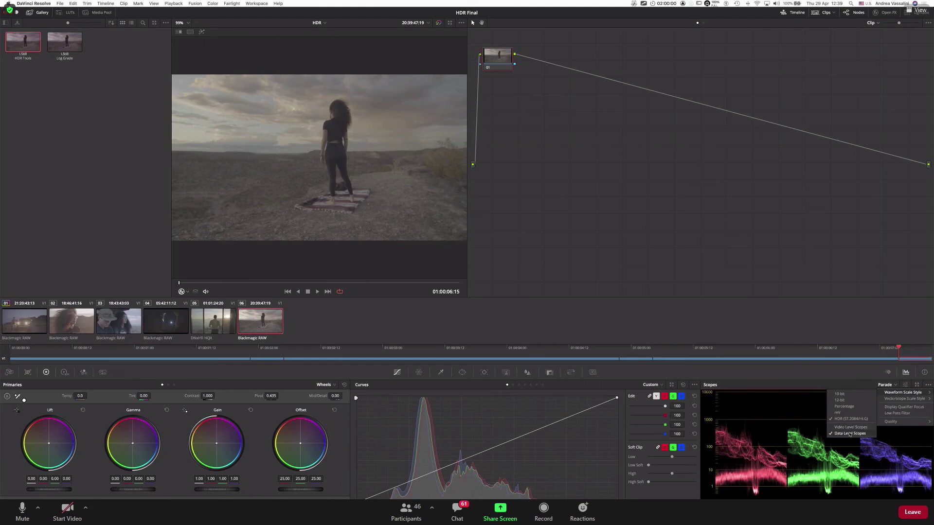
left_click(748, 408)
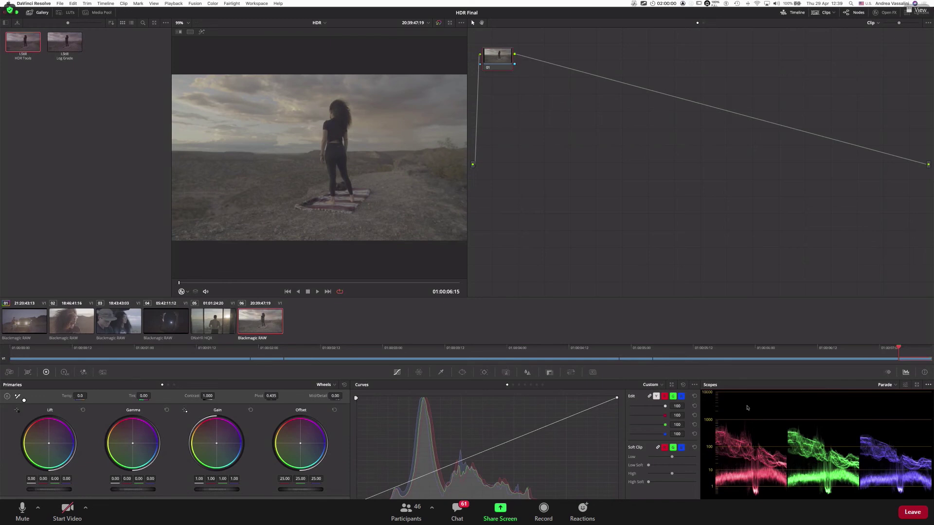
Step: Apply the Log Grade still from the gallery to the last clip, leaving Curves as the final node of the tree
left_click_drag(498, 57, 539, 91)
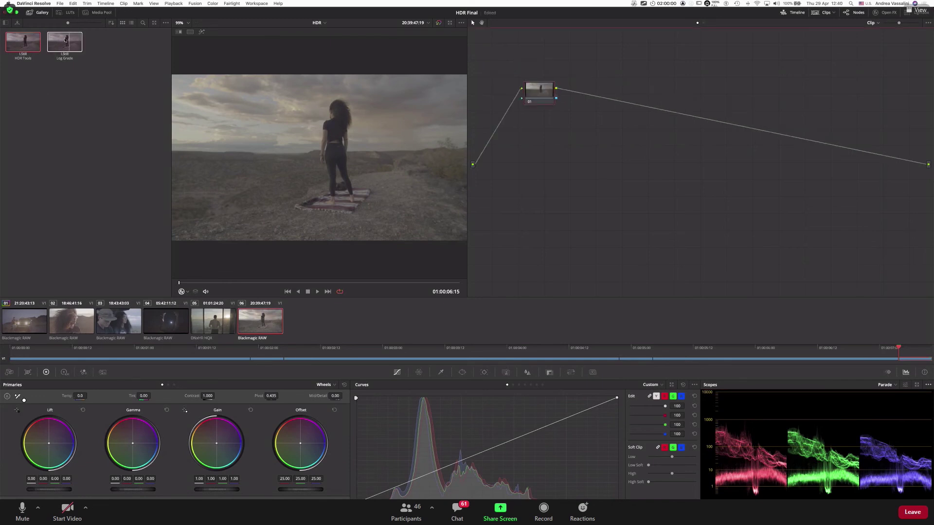
mouse_move(65, 40)
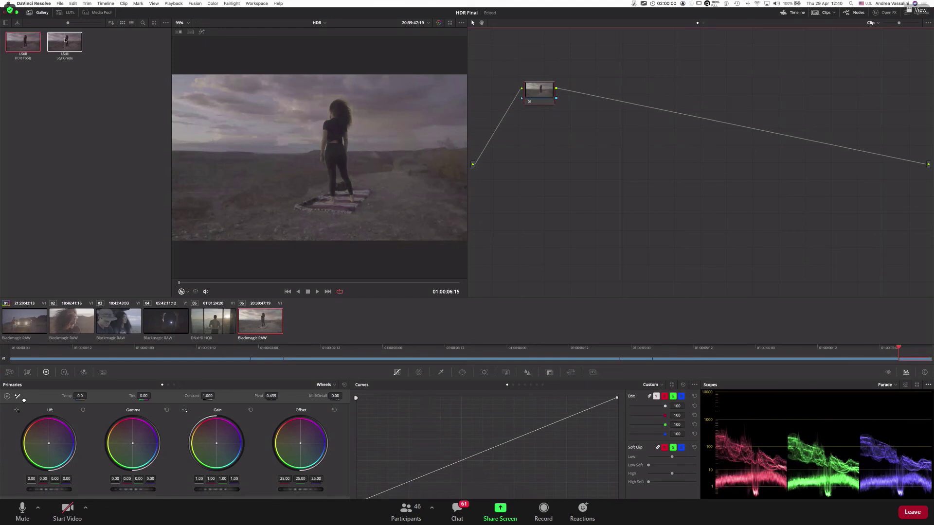
double_click(66, 40)
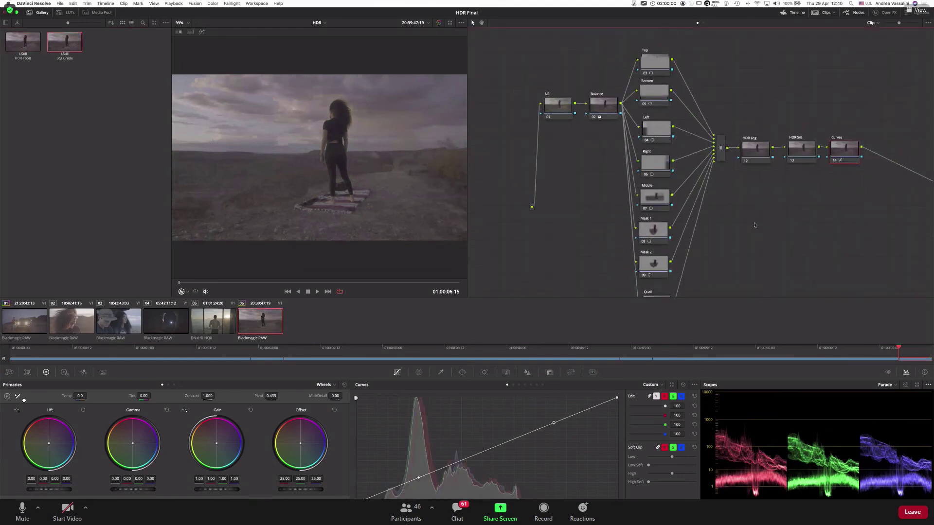
key("alt+s")
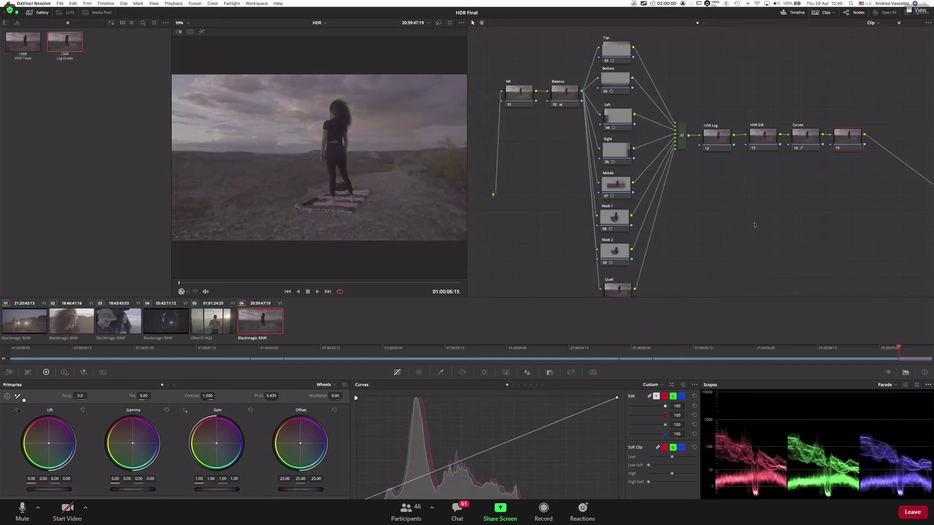
key("Delete")
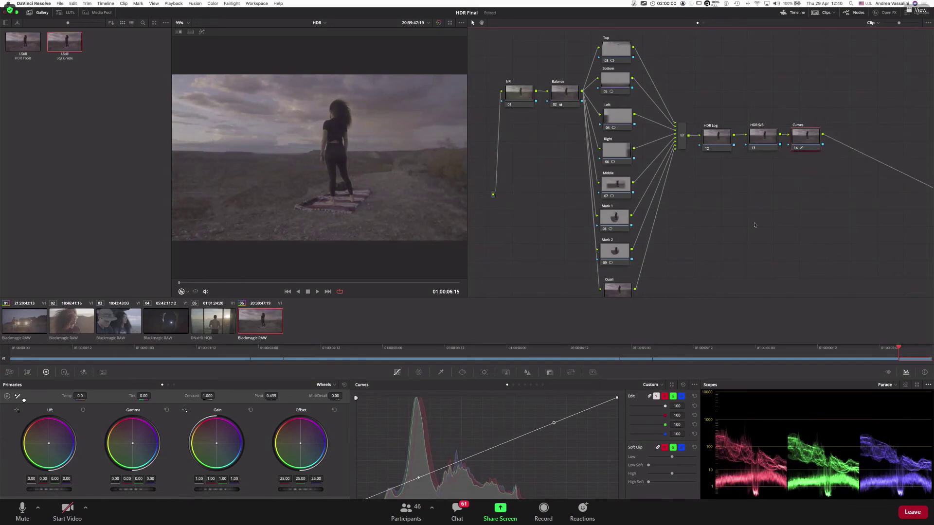
Step: Compare the image with the Curves node disabled and enabled
key("ctrl+d")
key("ctrl+d")
key("ctrl+d")
key("ctrl+d")
scroll(552, 217, "down", 2)
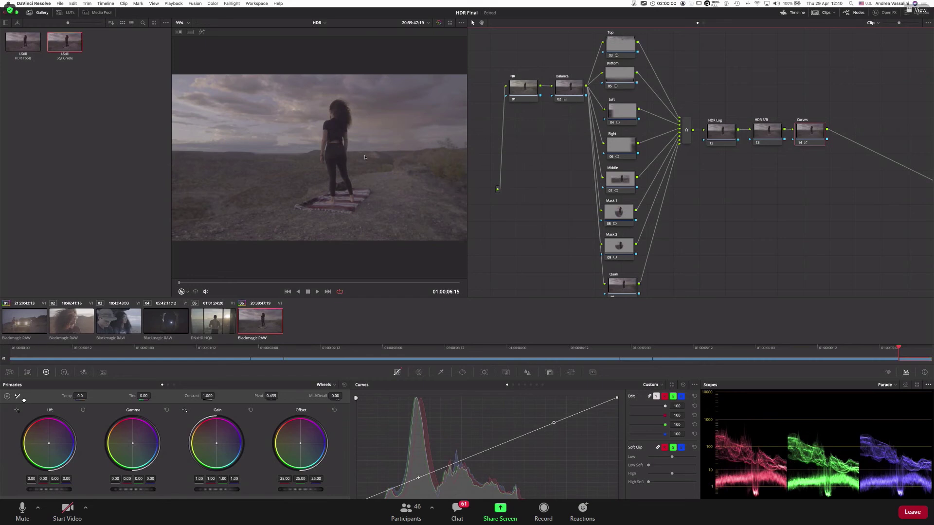
Step: Compare the image with and without the full grade, and with the Balance node disabled and enabled
left_click(575, 95)
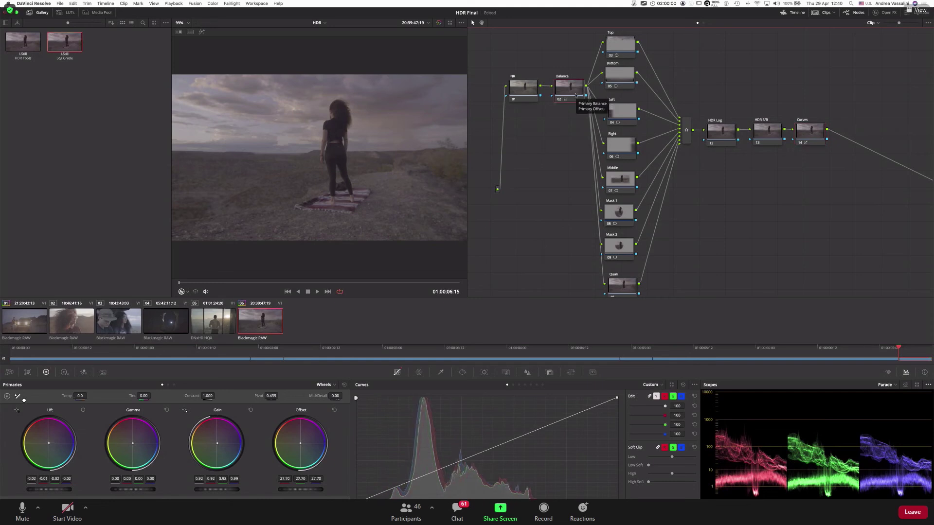
key("shift+d")
key("shift+d")
key("shift+d")
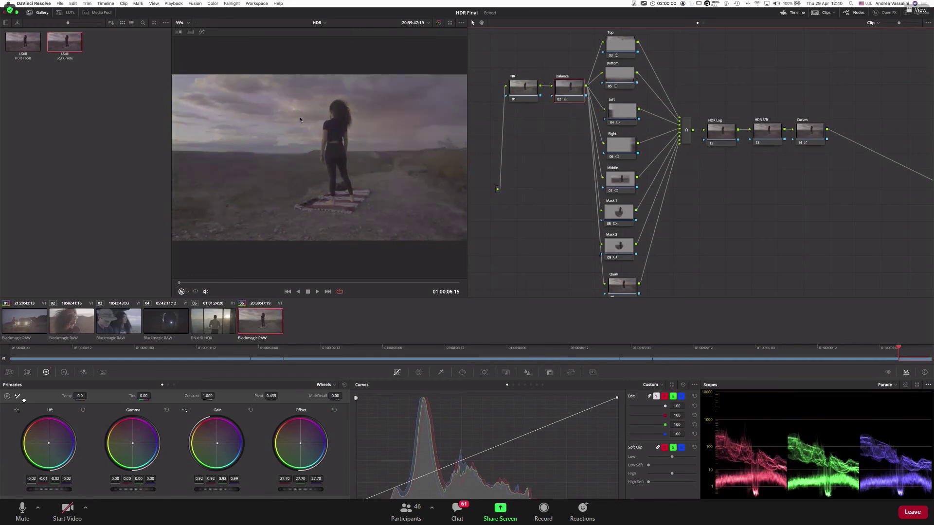
key("ctrl+d")
key("ctrl+d")
key("ctrl+d")
key("ctrl+d")
key("ctrl+d")
key("ctrl+d")
Step: On the HDR Log node, use the Log wheels to set Shadow to about -0.19 and Highlights to 1.02
left_click(730, 137)
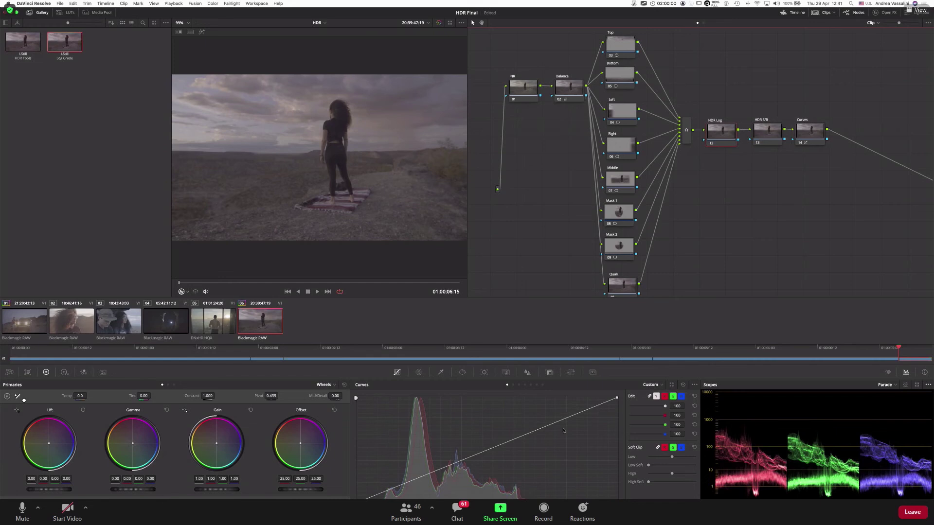
left_click(334, 386)
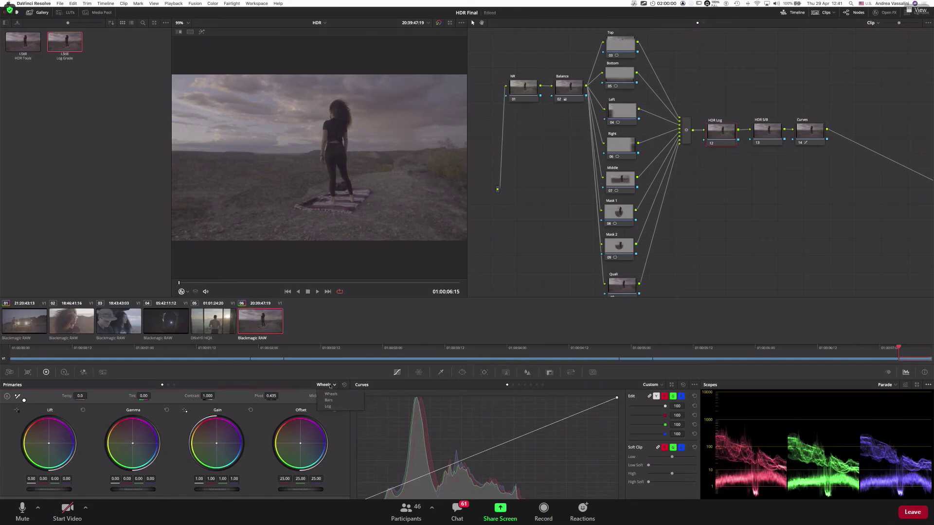
left_click(330, 407)
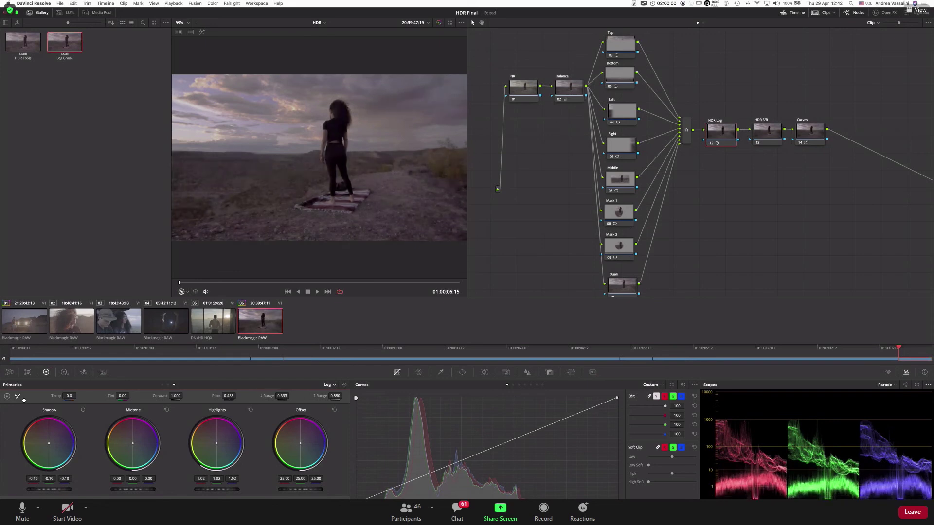
left_click_drag(49, 489, 90, 469)
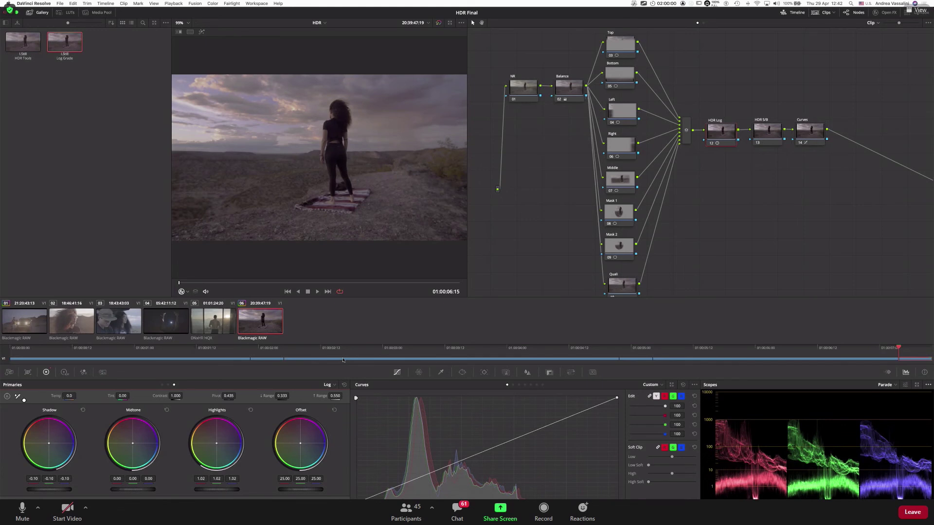
Step: Show the High Dynamic Range wheels and page through the zones from Black to Specular
left_click(64, 372)
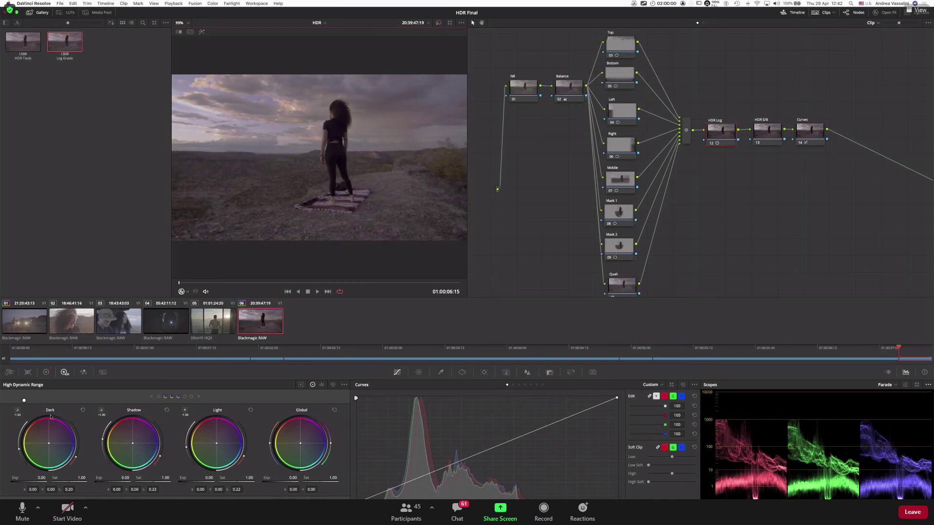
left_click(159, 397)
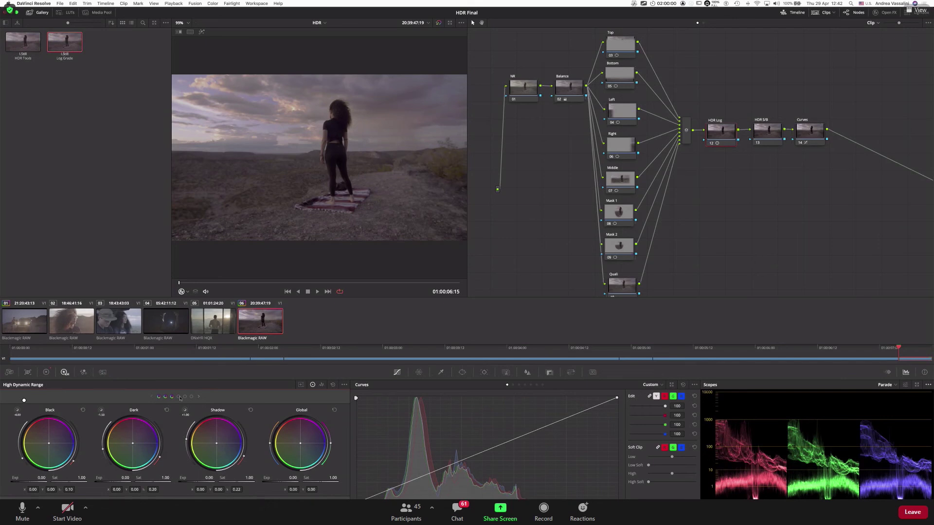
left_click(199, 397)
left_click(199, 397)
left_click(199, 398)
Step: Apply the HDR Tools still from the gallery to the last clip and show the Shadow, Light and Highlight zone wheels
left_click(767, 138)
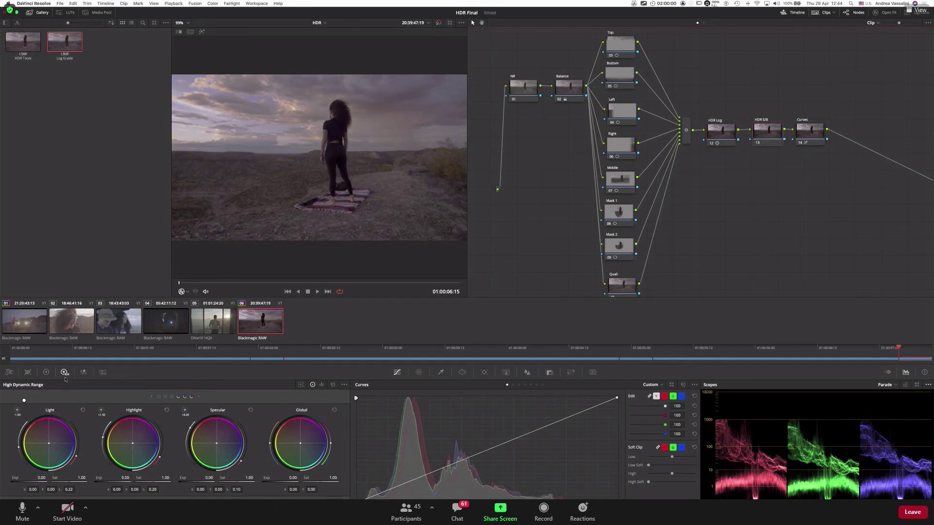
double_click(24, 40)
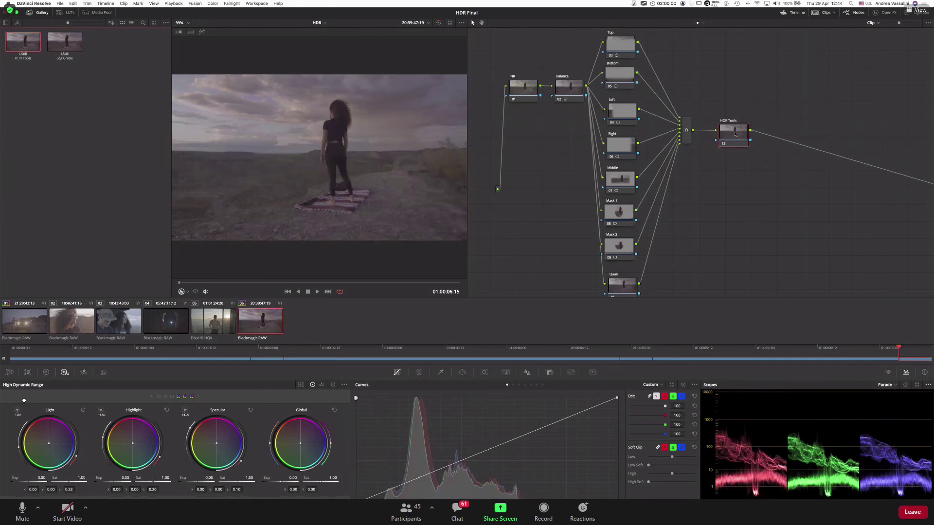
left_click(160, 397)
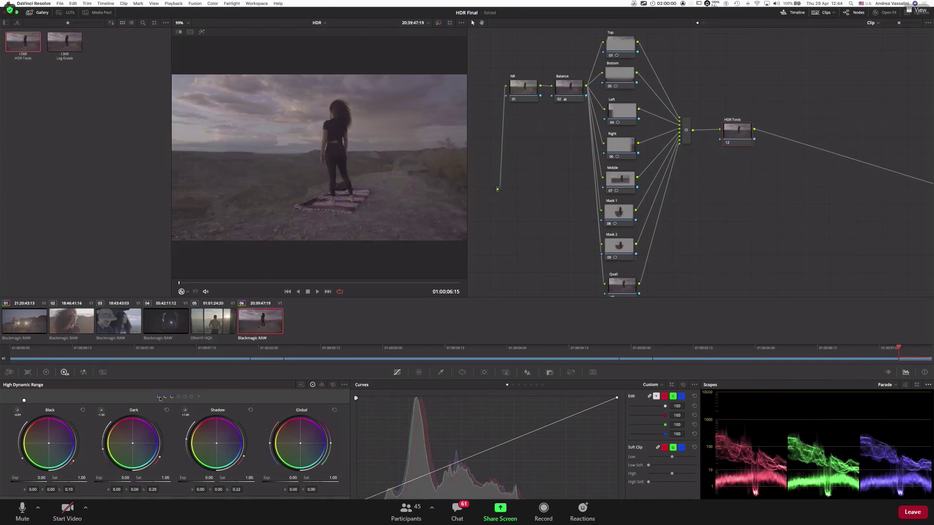
left_click(190, 397)
Step: Expand the HDR zone graph and examine the palette's reset, color space and gamma options
left_click(301, 385)
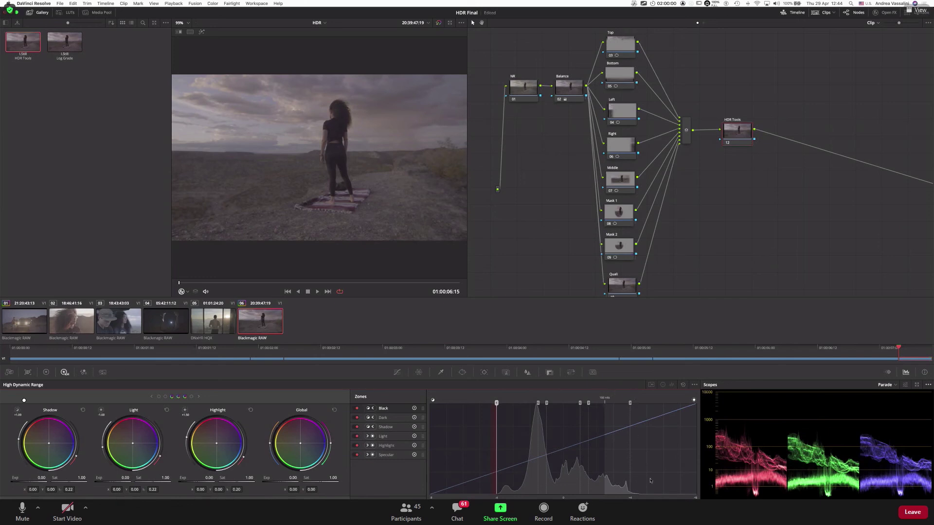
left_click(695, 384)
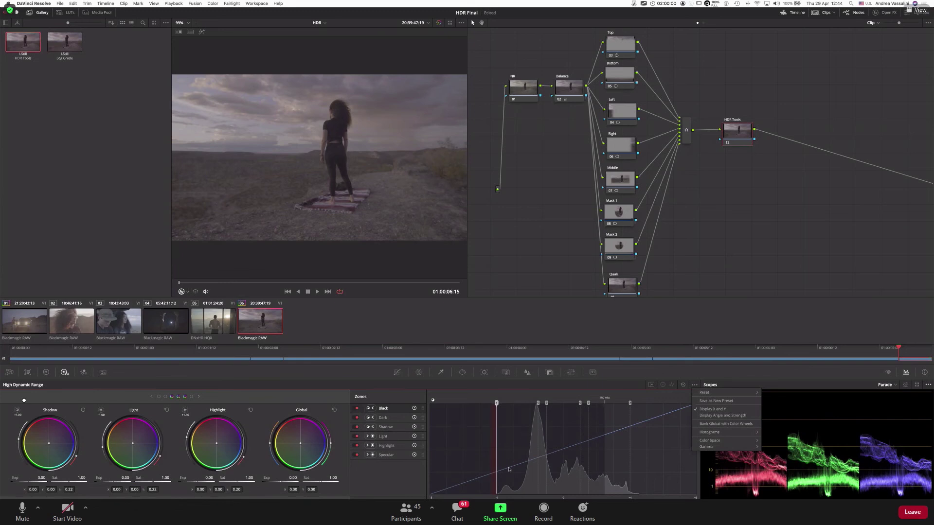
mouse_move(741, 392)
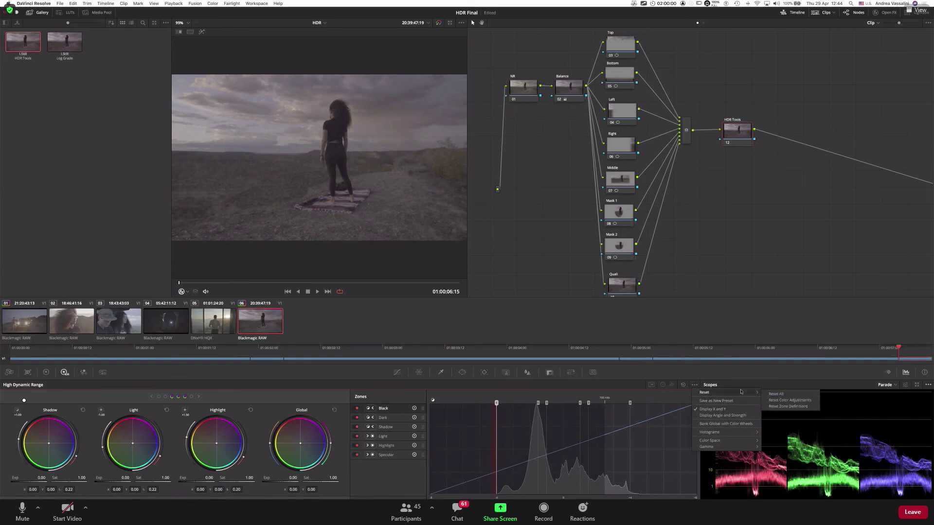
mouse_move(731, 434)
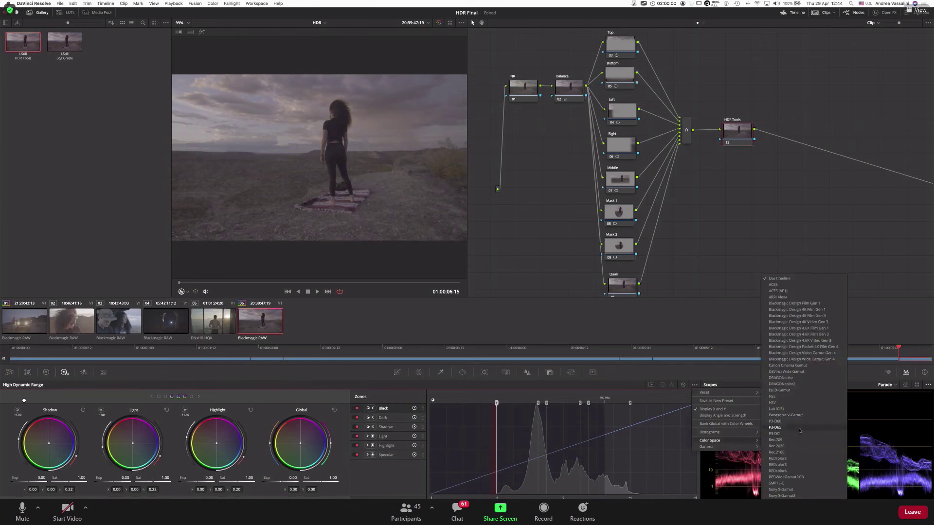
left_click(694, 386)
left_click(695, 385)
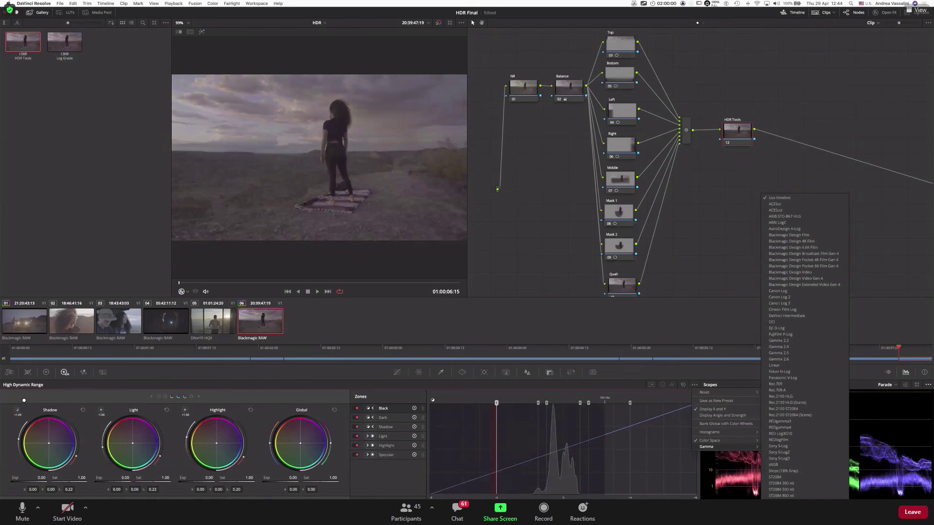
left_click(422, 470)
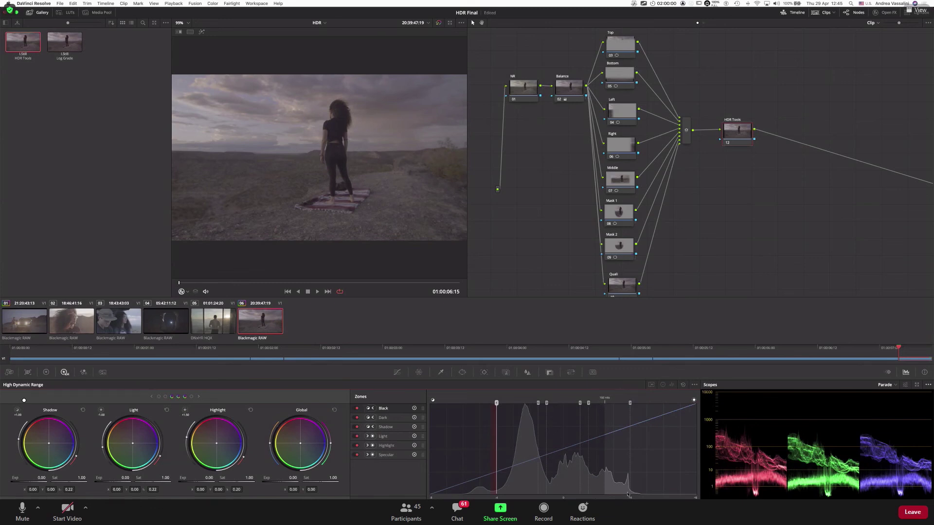
Step: Isolate the Highlight and Light zones in the viewer to check which image areas each one affects
left_click(186, 410)
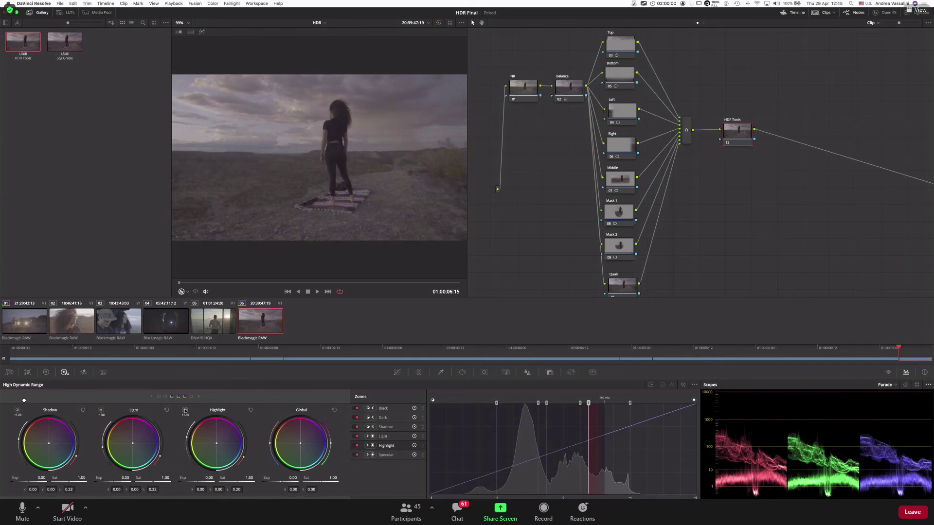
left_click(185, 411)
left_click(185, 410)
left_click(185, 410)
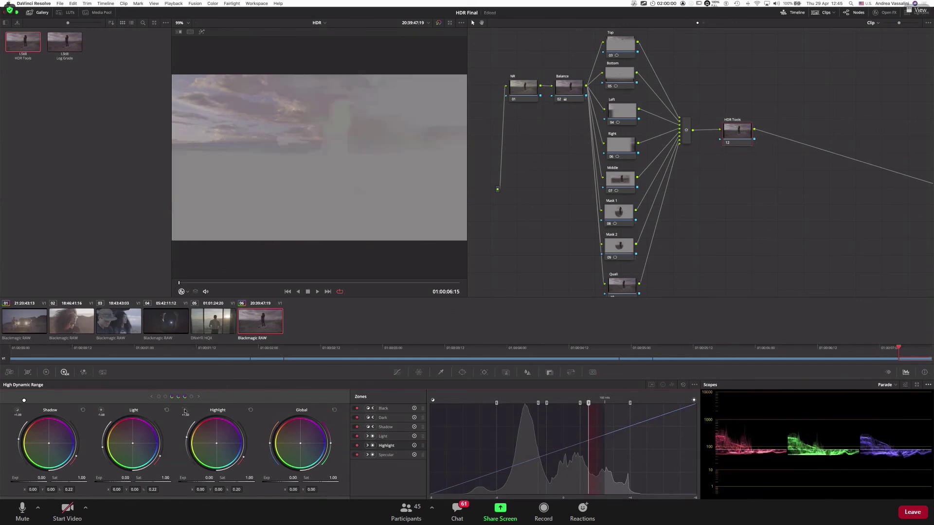
left_click(185, 410)
left_click(101, 410)
left_click(101, 410)
Step: Check the image area covered by the Specular zone, set its exposure to 0.84, and save the project
left_click(200, 398)
left_click(185, 410)
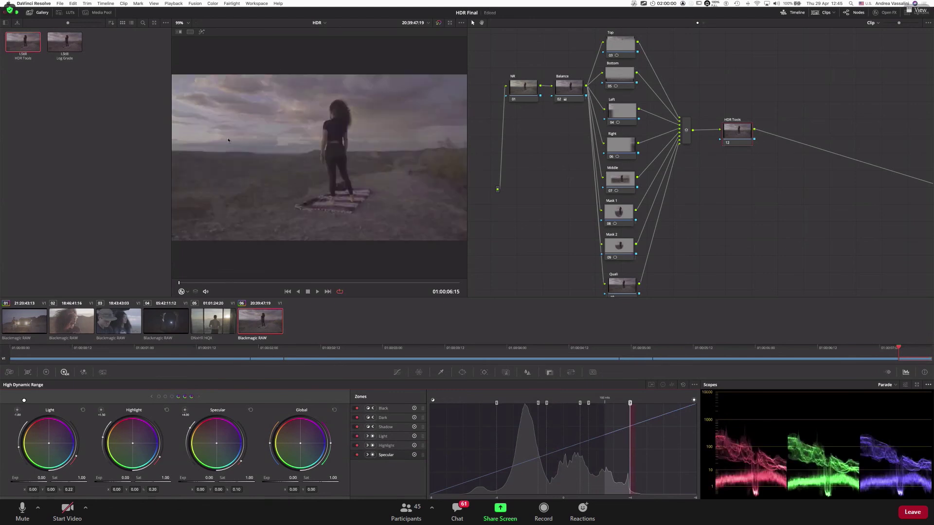
left_click(185, 412)
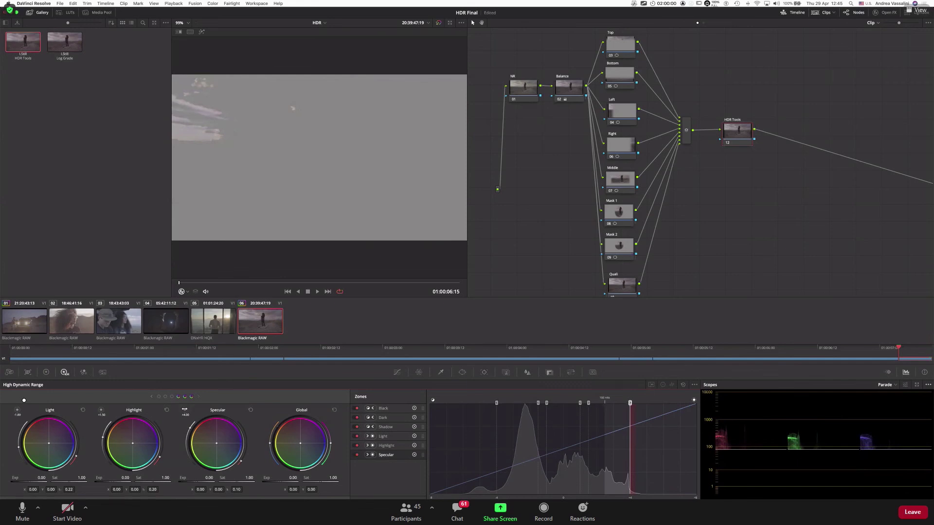
left_click_drag(209, 477, 304, 498)
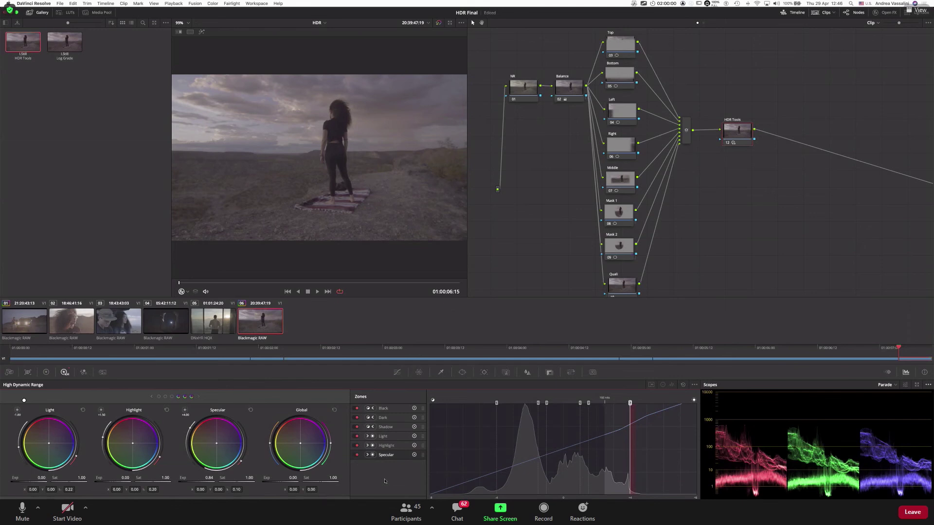
key("super+s")
Step: Enable Dolby Vision in the project's color management settings and save the settings
key("shift+9")
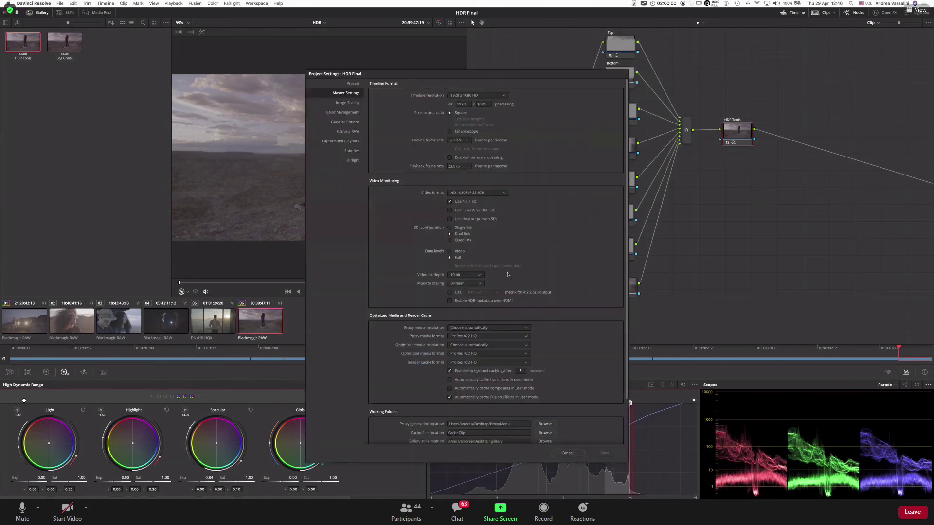
scroll(508, 255, "down", 2)
scroll(373, 131, "up", 2)
left_click(352, 114)
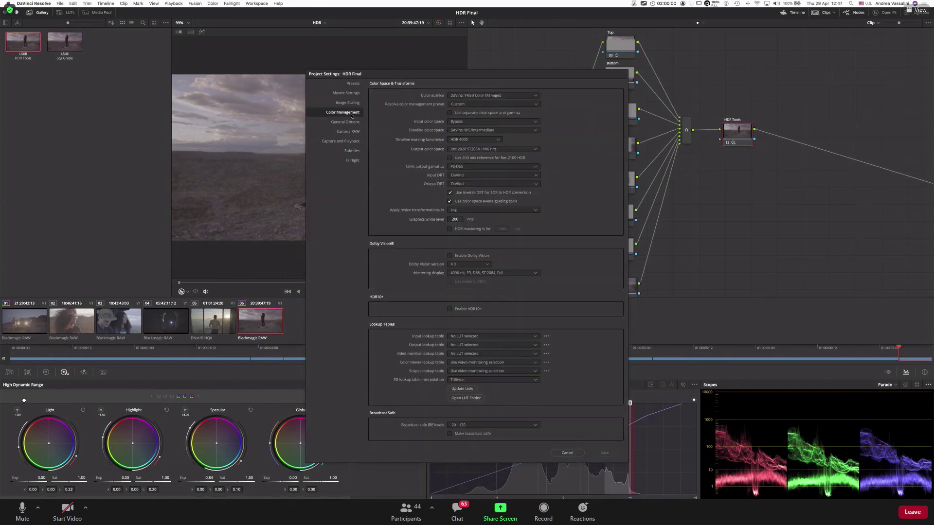
left_click(450, 256)
left_click(615, 455)
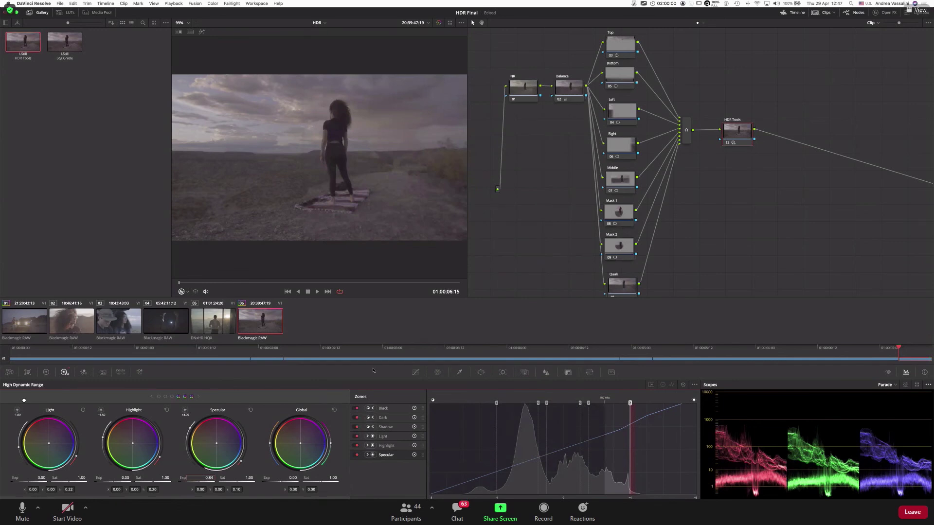
Step: Review the Dolby Vision and HDR10+ controls, and run the Dolby Vision analysis on the selected clip
left_click(119, 373)
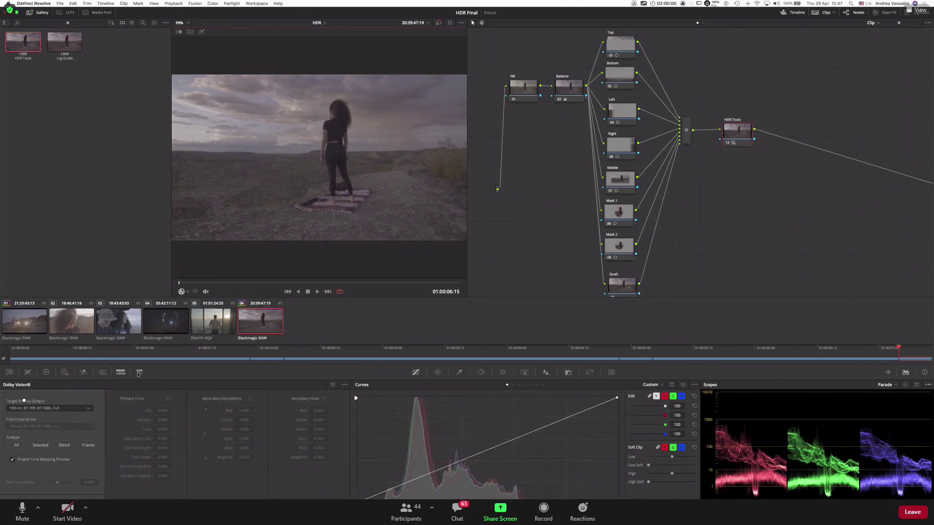
left_click(139, 372)
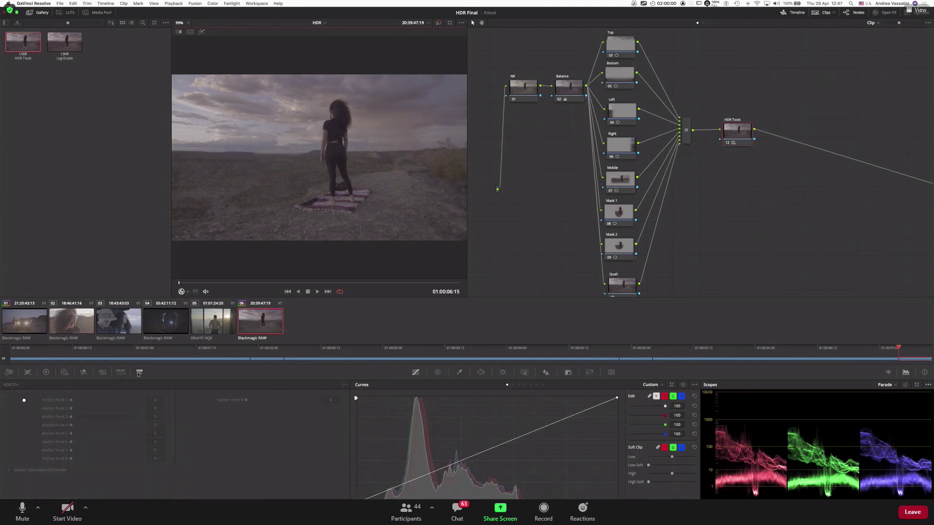
left_click(118, 372)
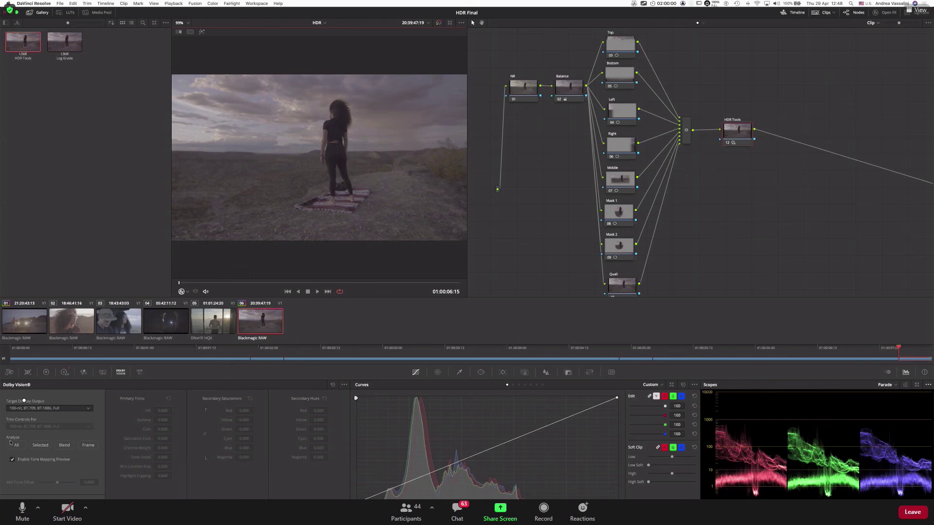
left_click(41, 446)
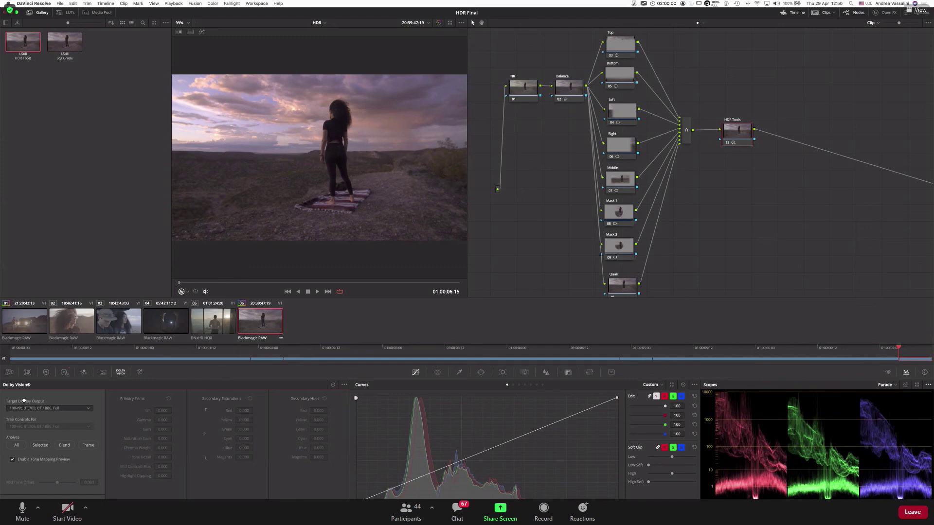
Step: Look up the timeline export options of the HDR timeline in the media pool
left_click(98, 13)
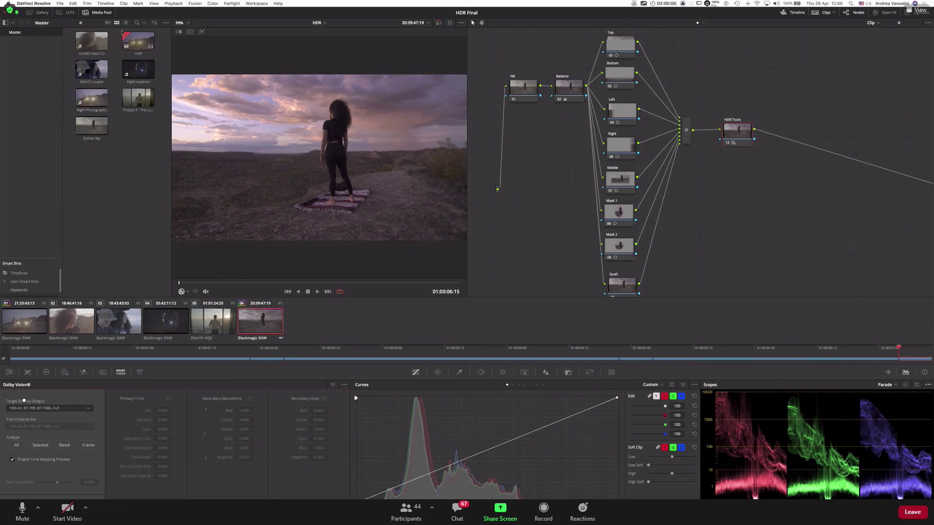
right_click(139, 39)
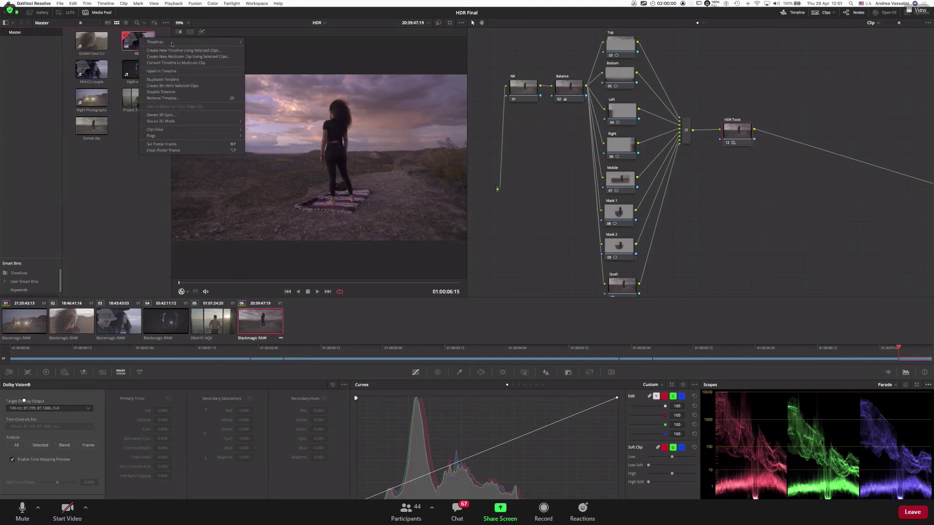
mouse_move(240, 44)
mouse_move(272, 66)
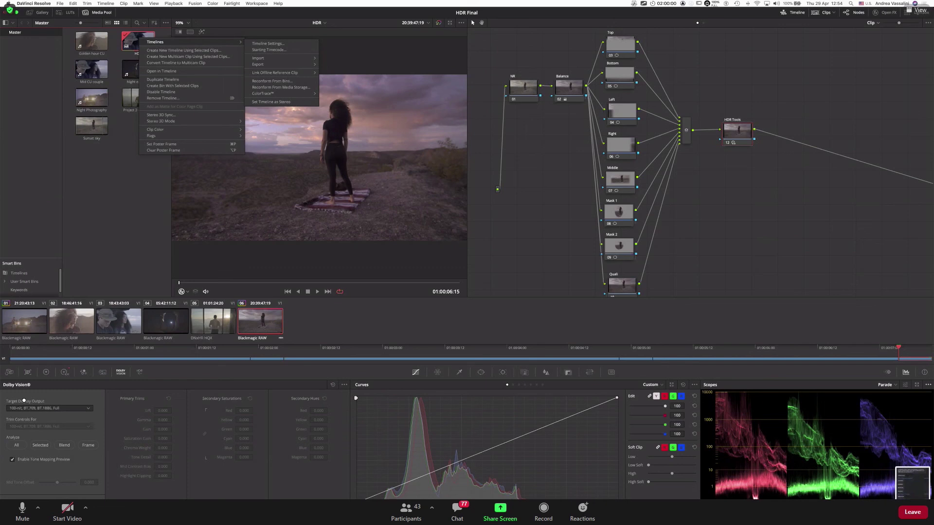
left_click(551, 34)
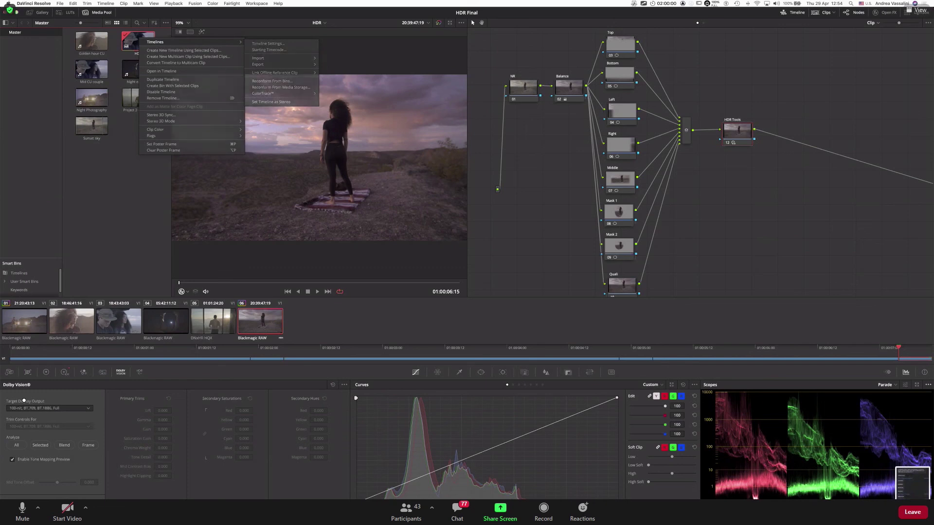